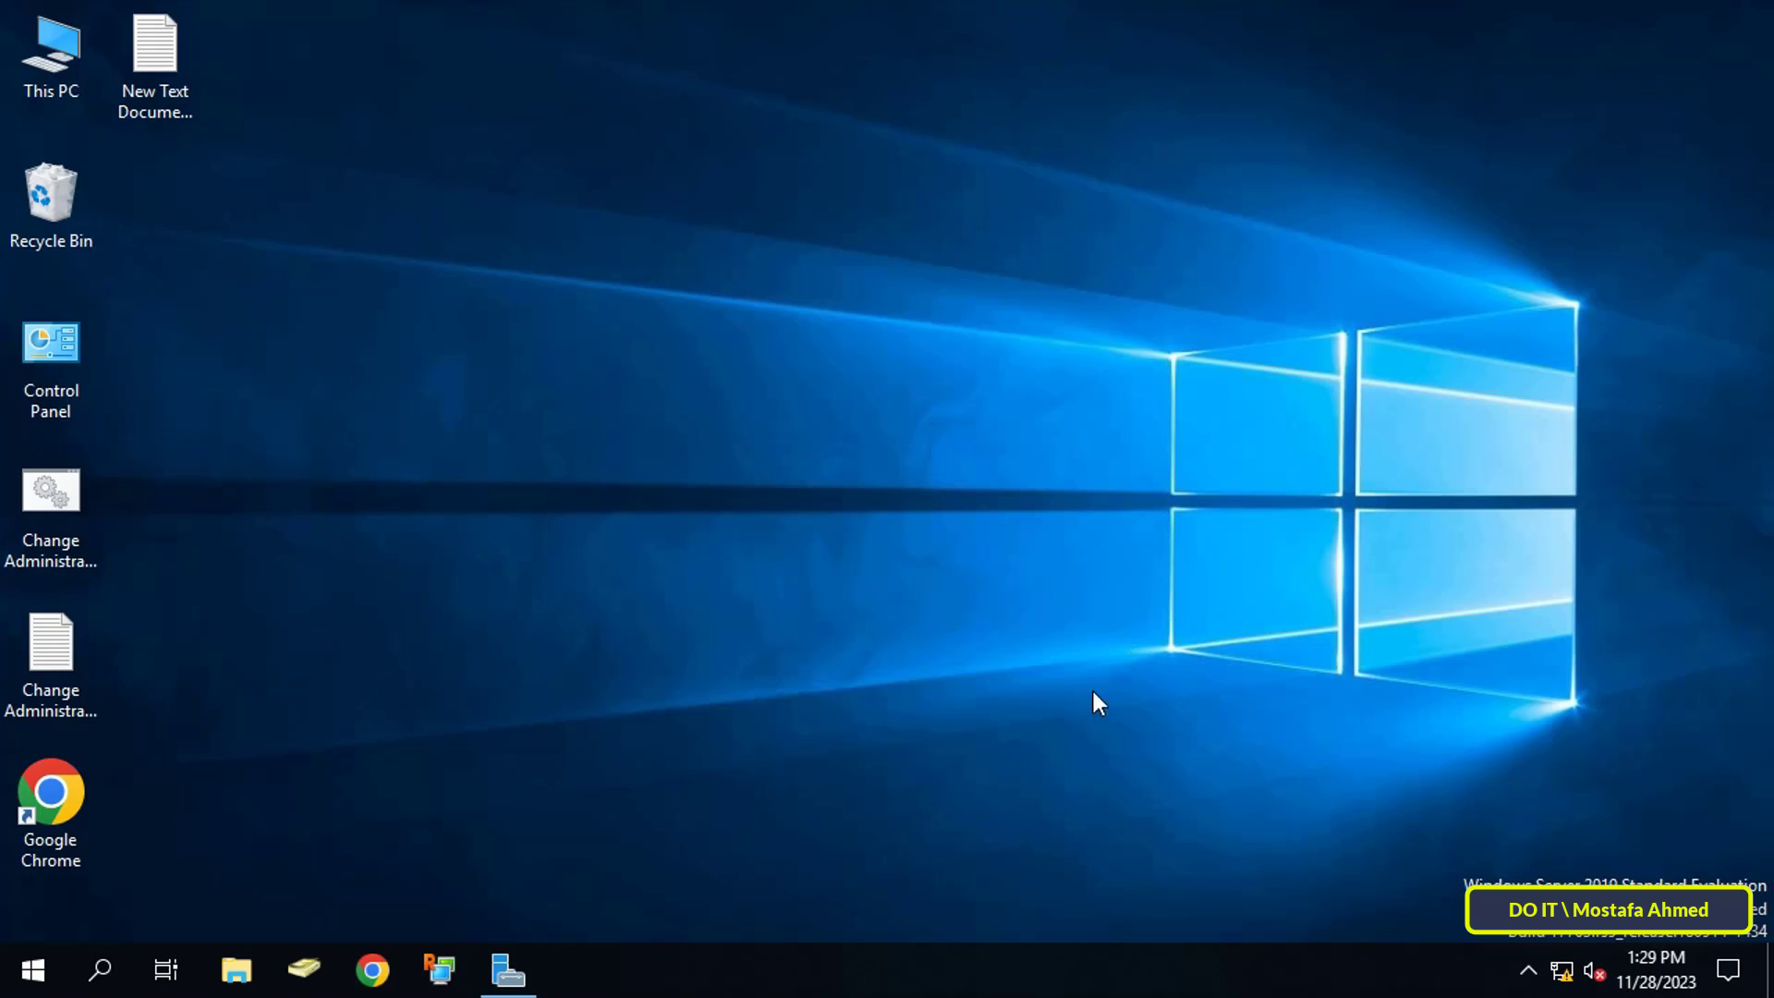
Step: Launch Group Policy Management from Server Manager's Tools menu
click(518, 963)
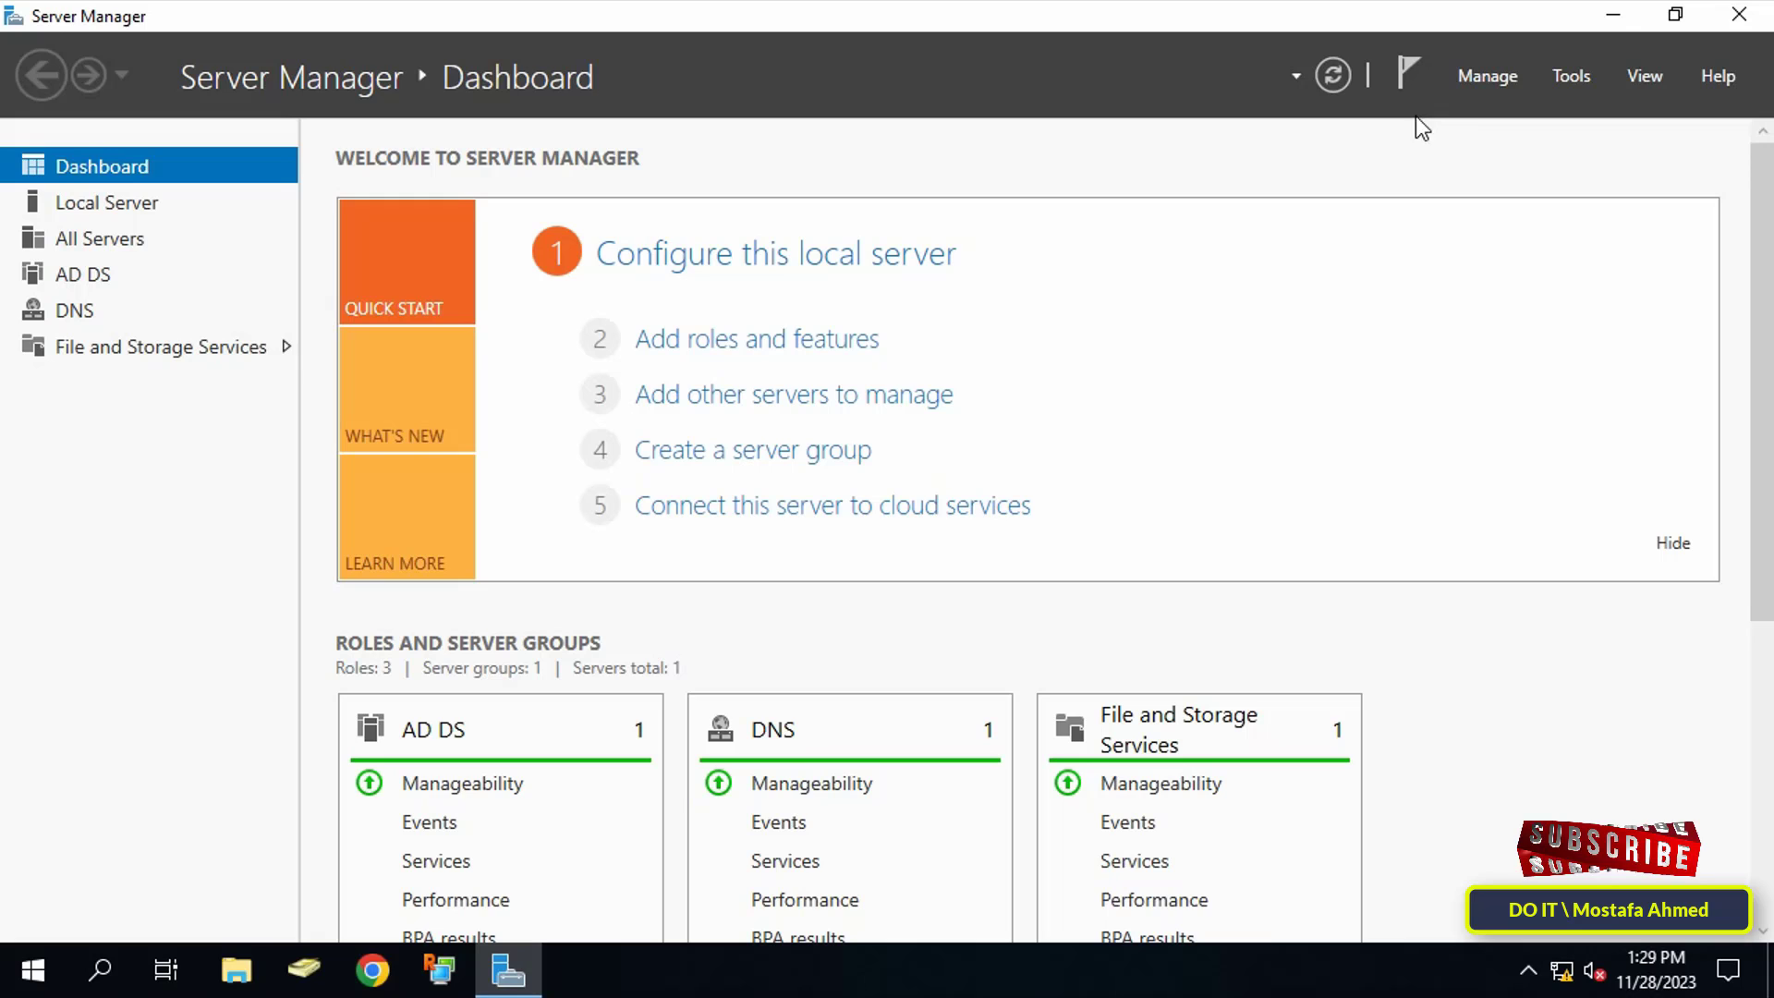
click(1564, 76)
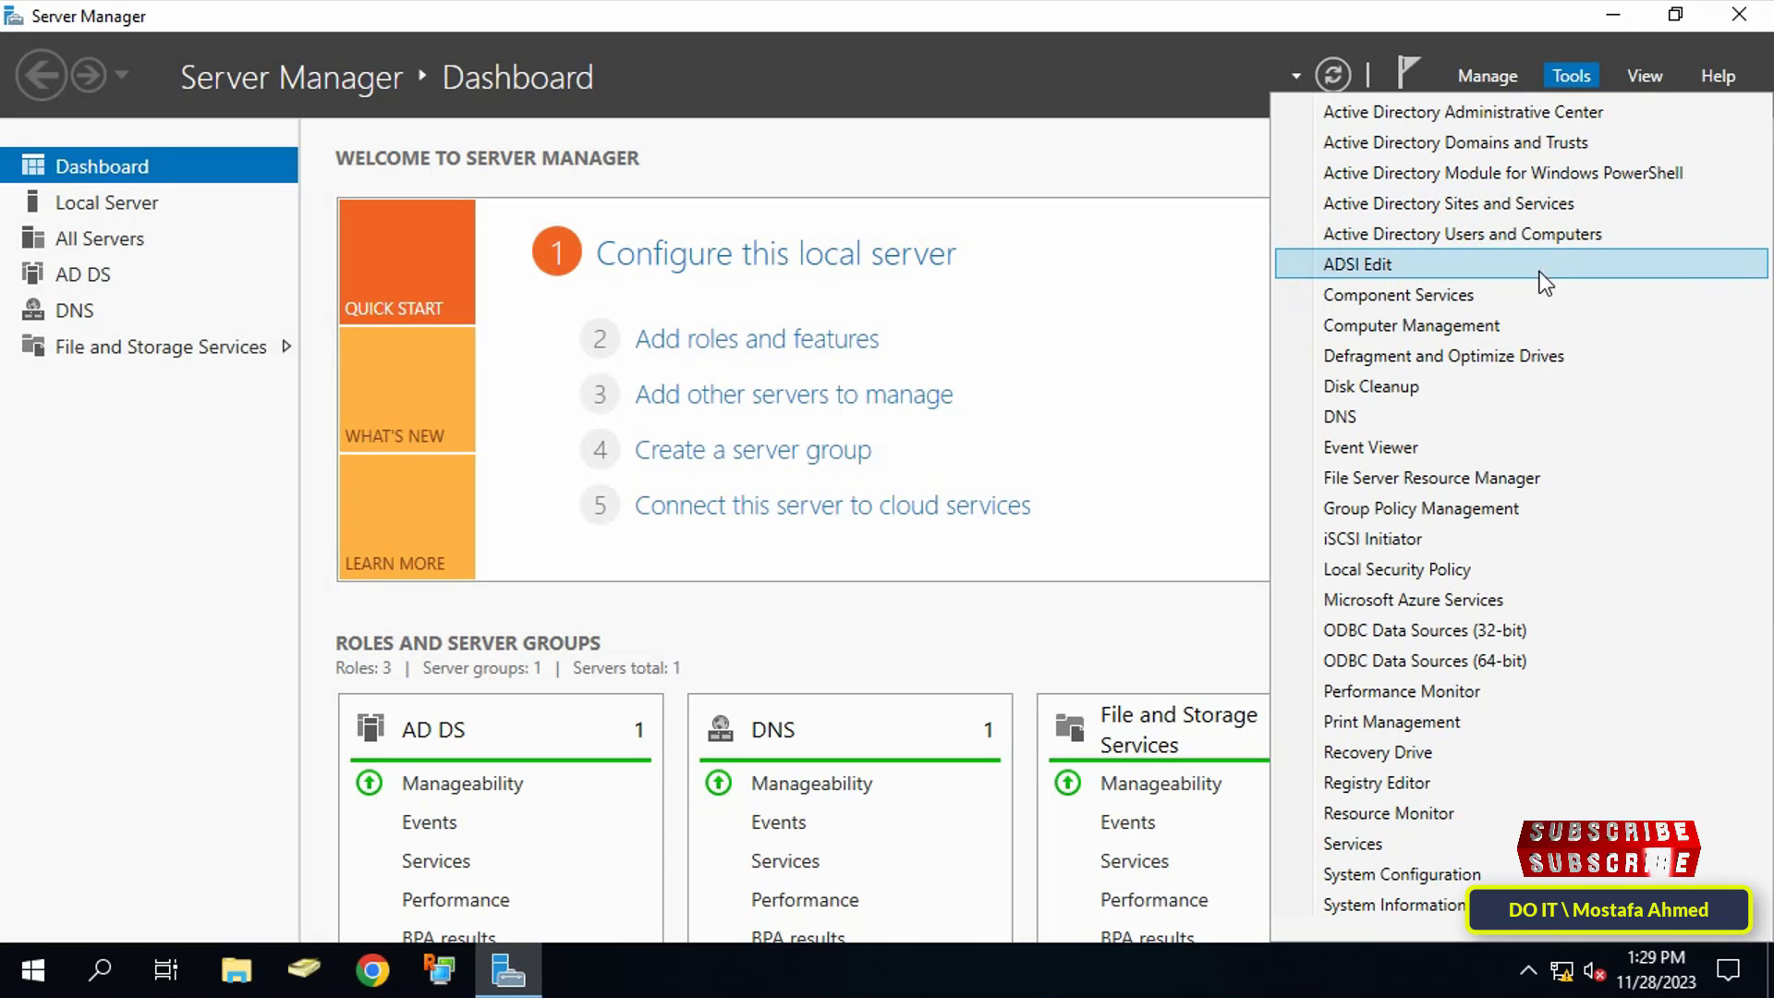
click(1585, 509)
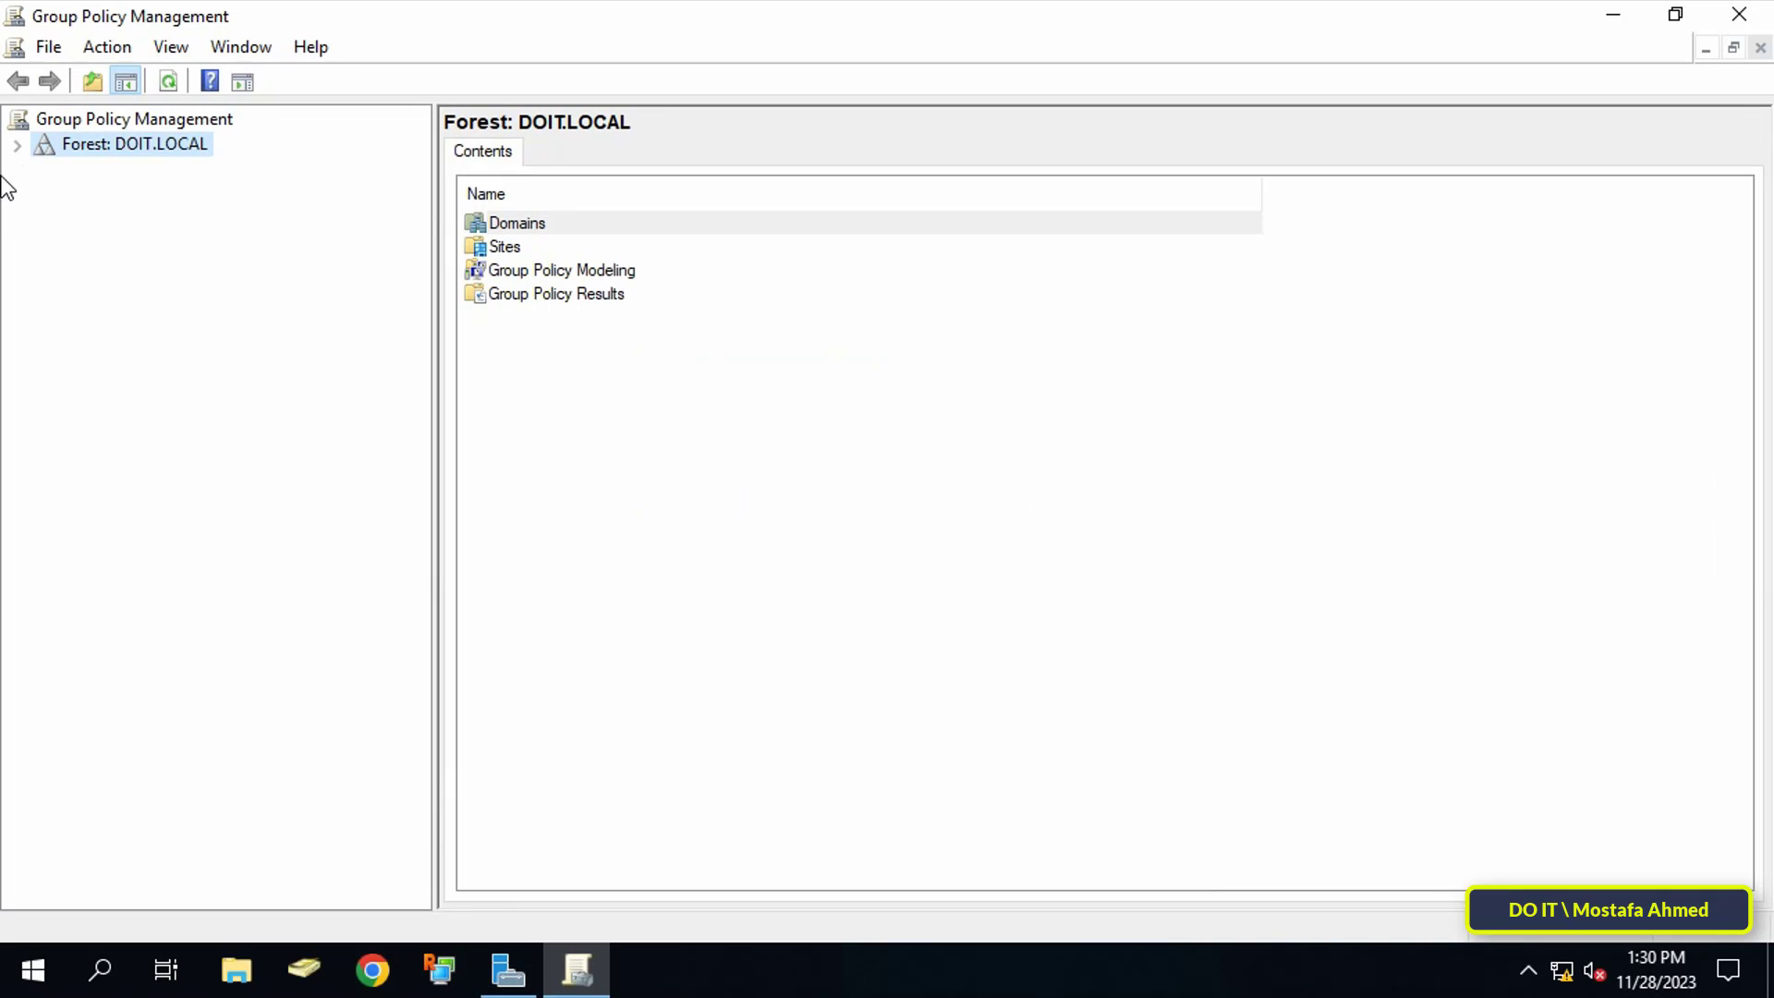
Step: Under DOIT.LOCAL, create a GPO named 'Disable Windows Updates' linked to the test OU
click(17, 146)
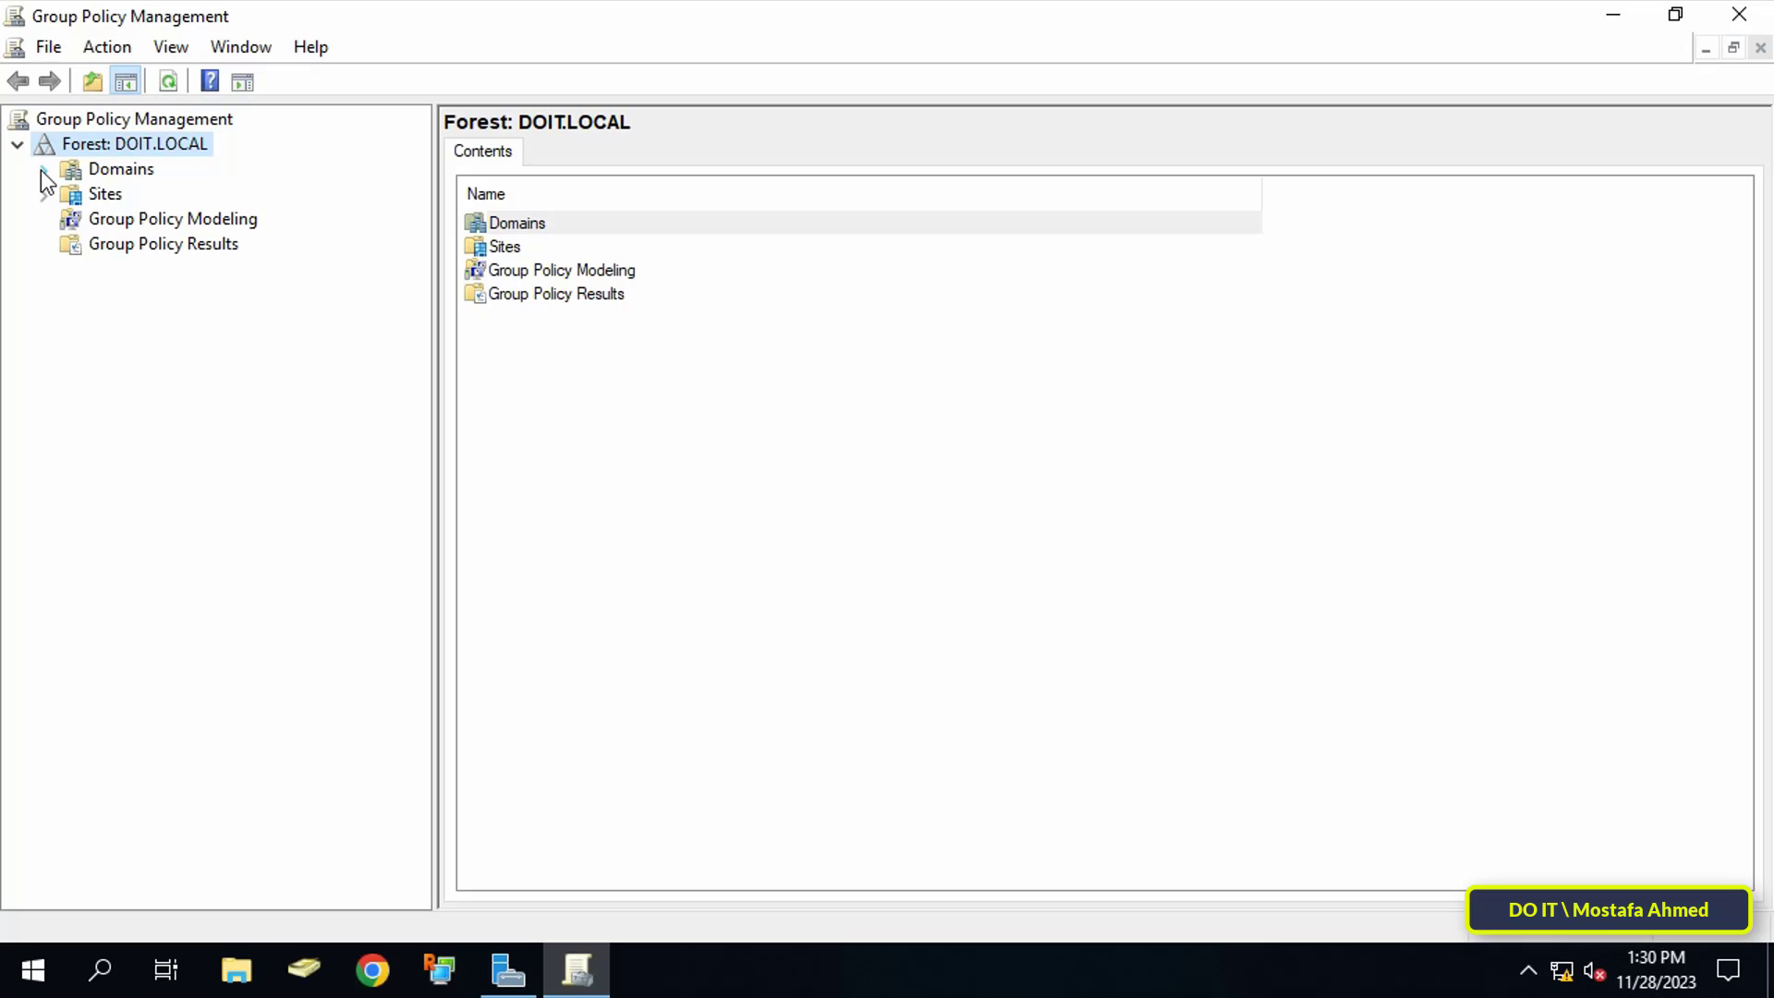
click(42, 170)
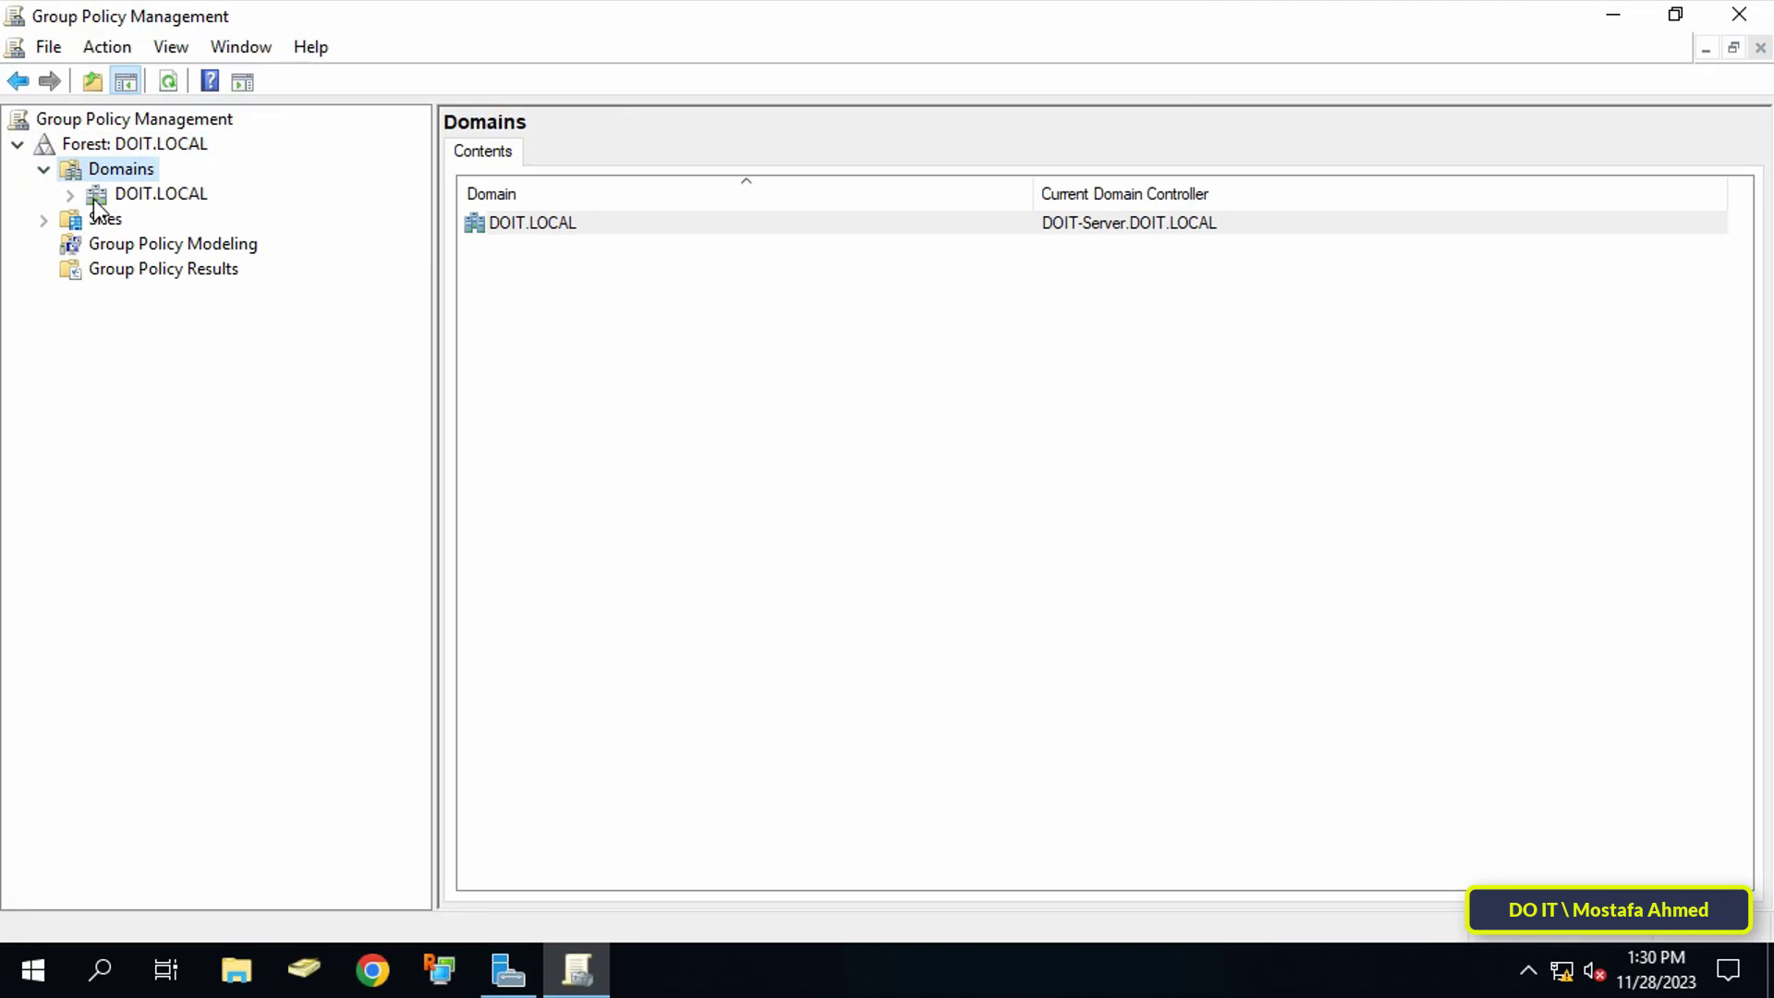
click(71, 197)
click(168, 199)
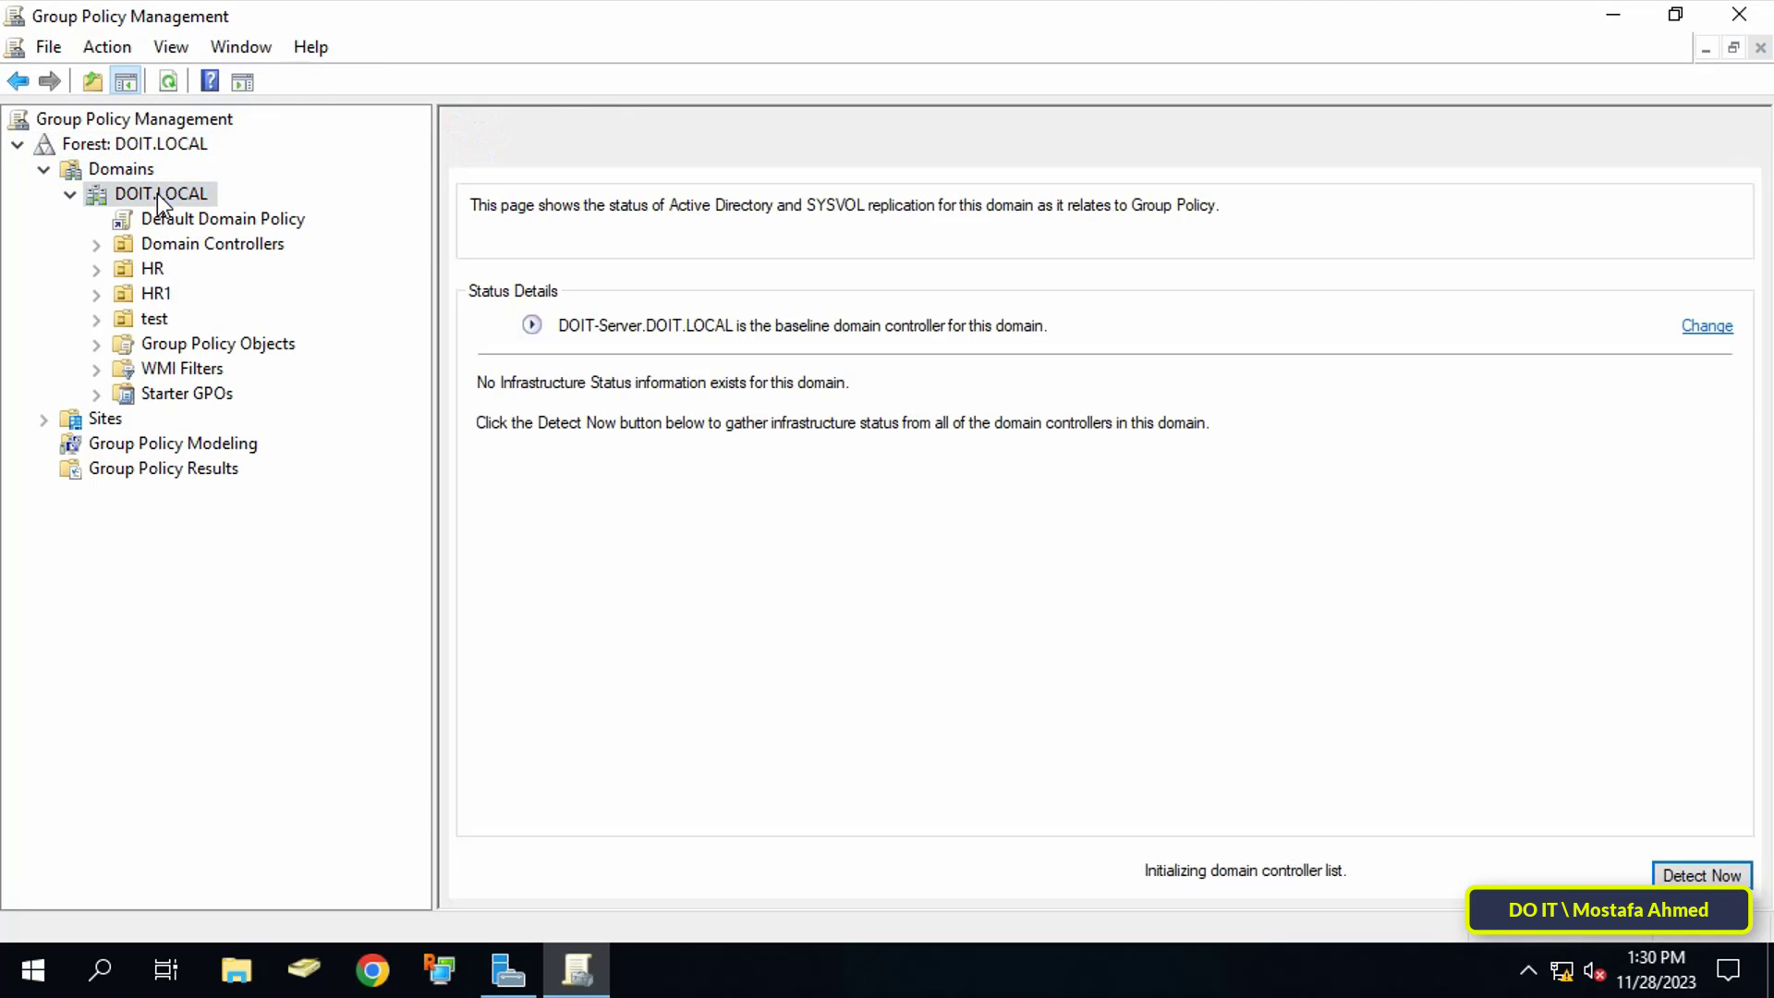
click(154, 318)
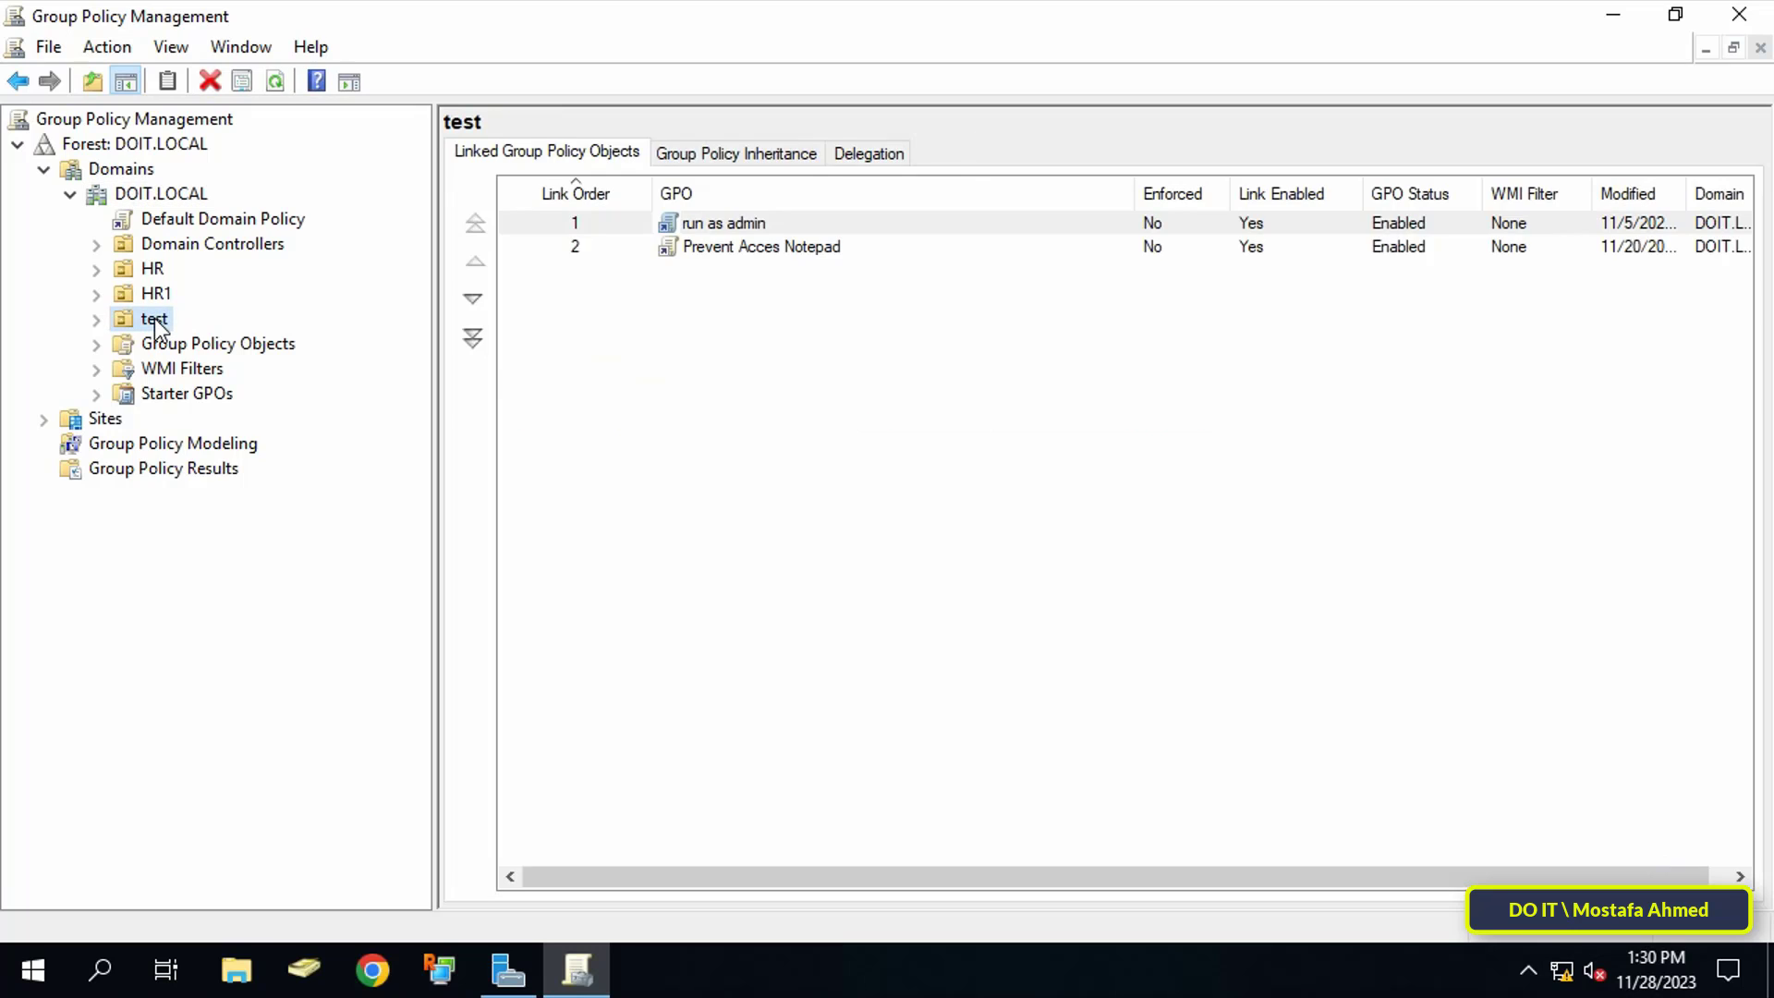
right_click(155, 325)
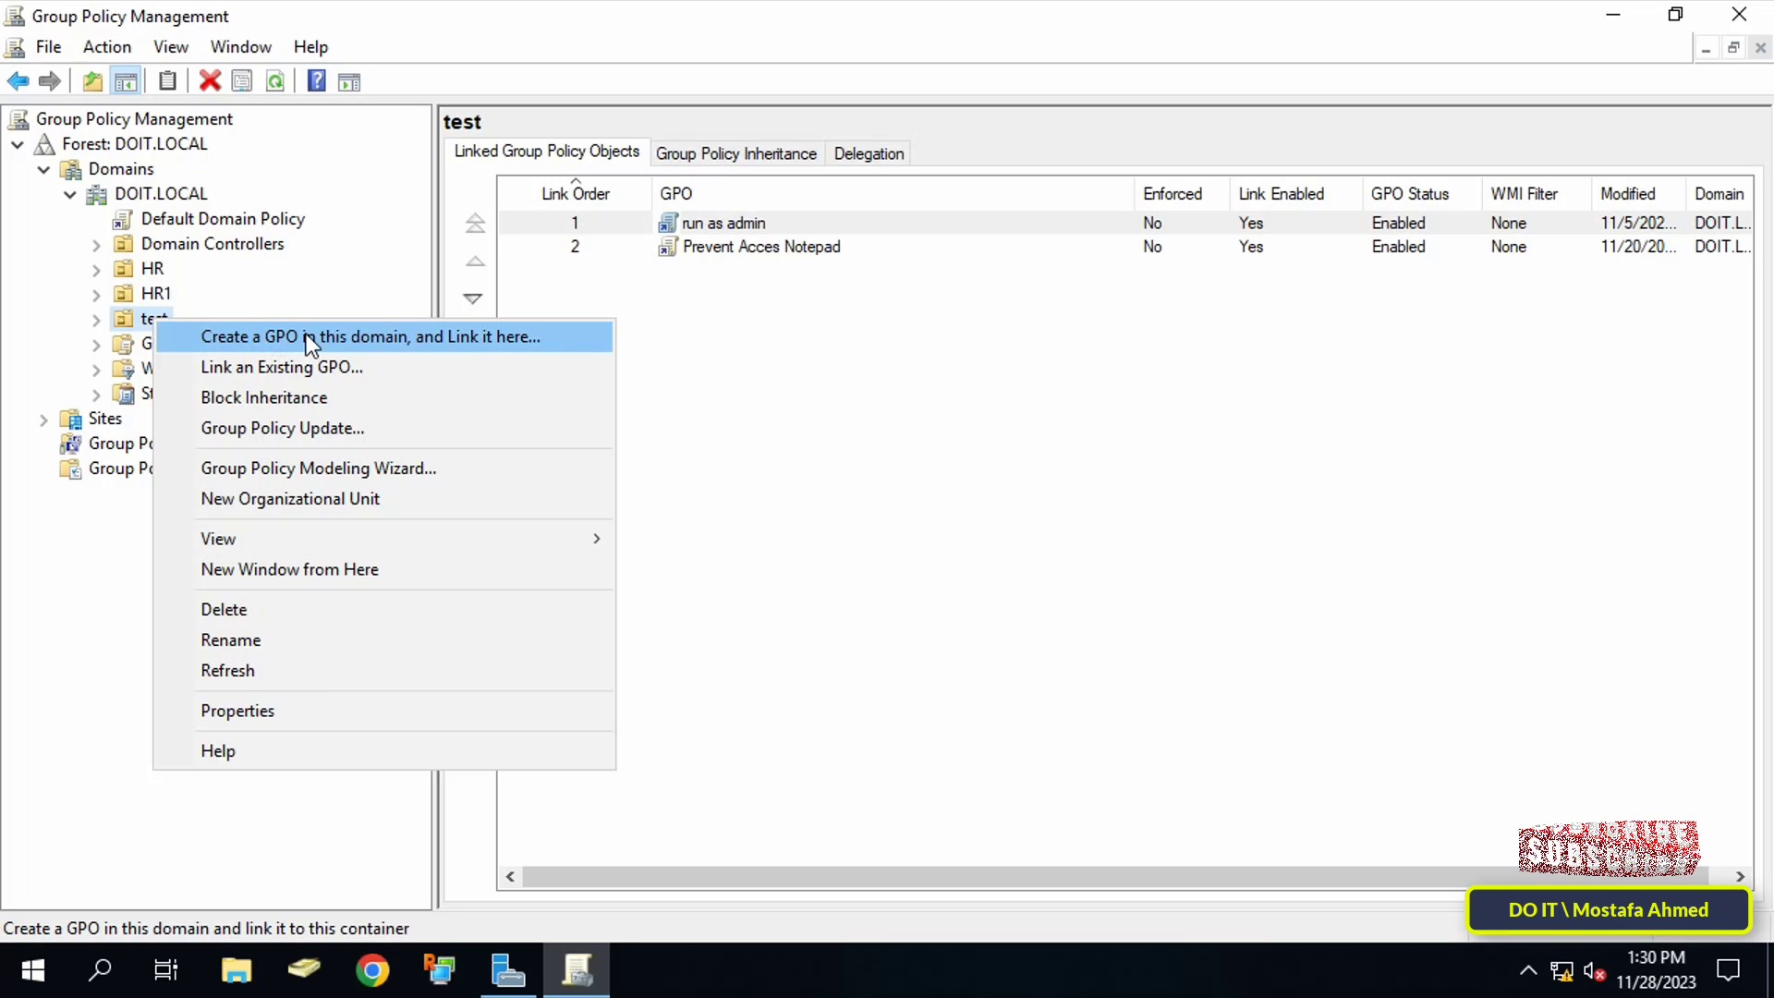
click(525, 338)
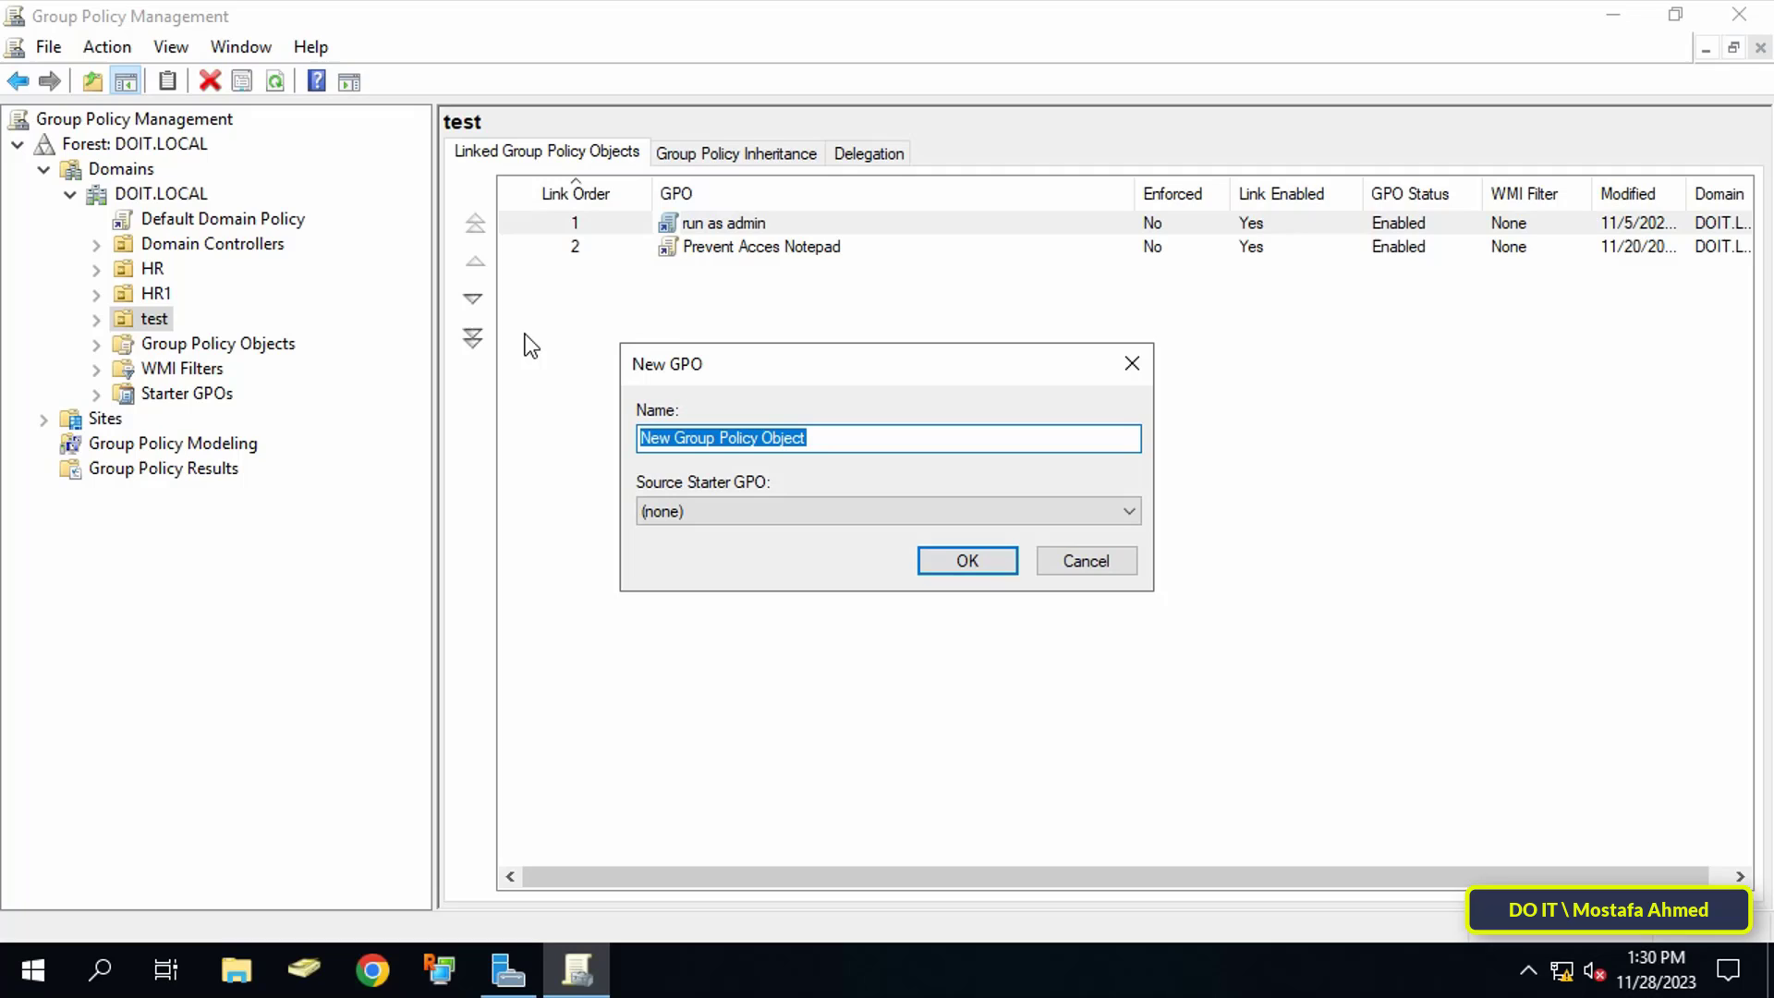
text(D)
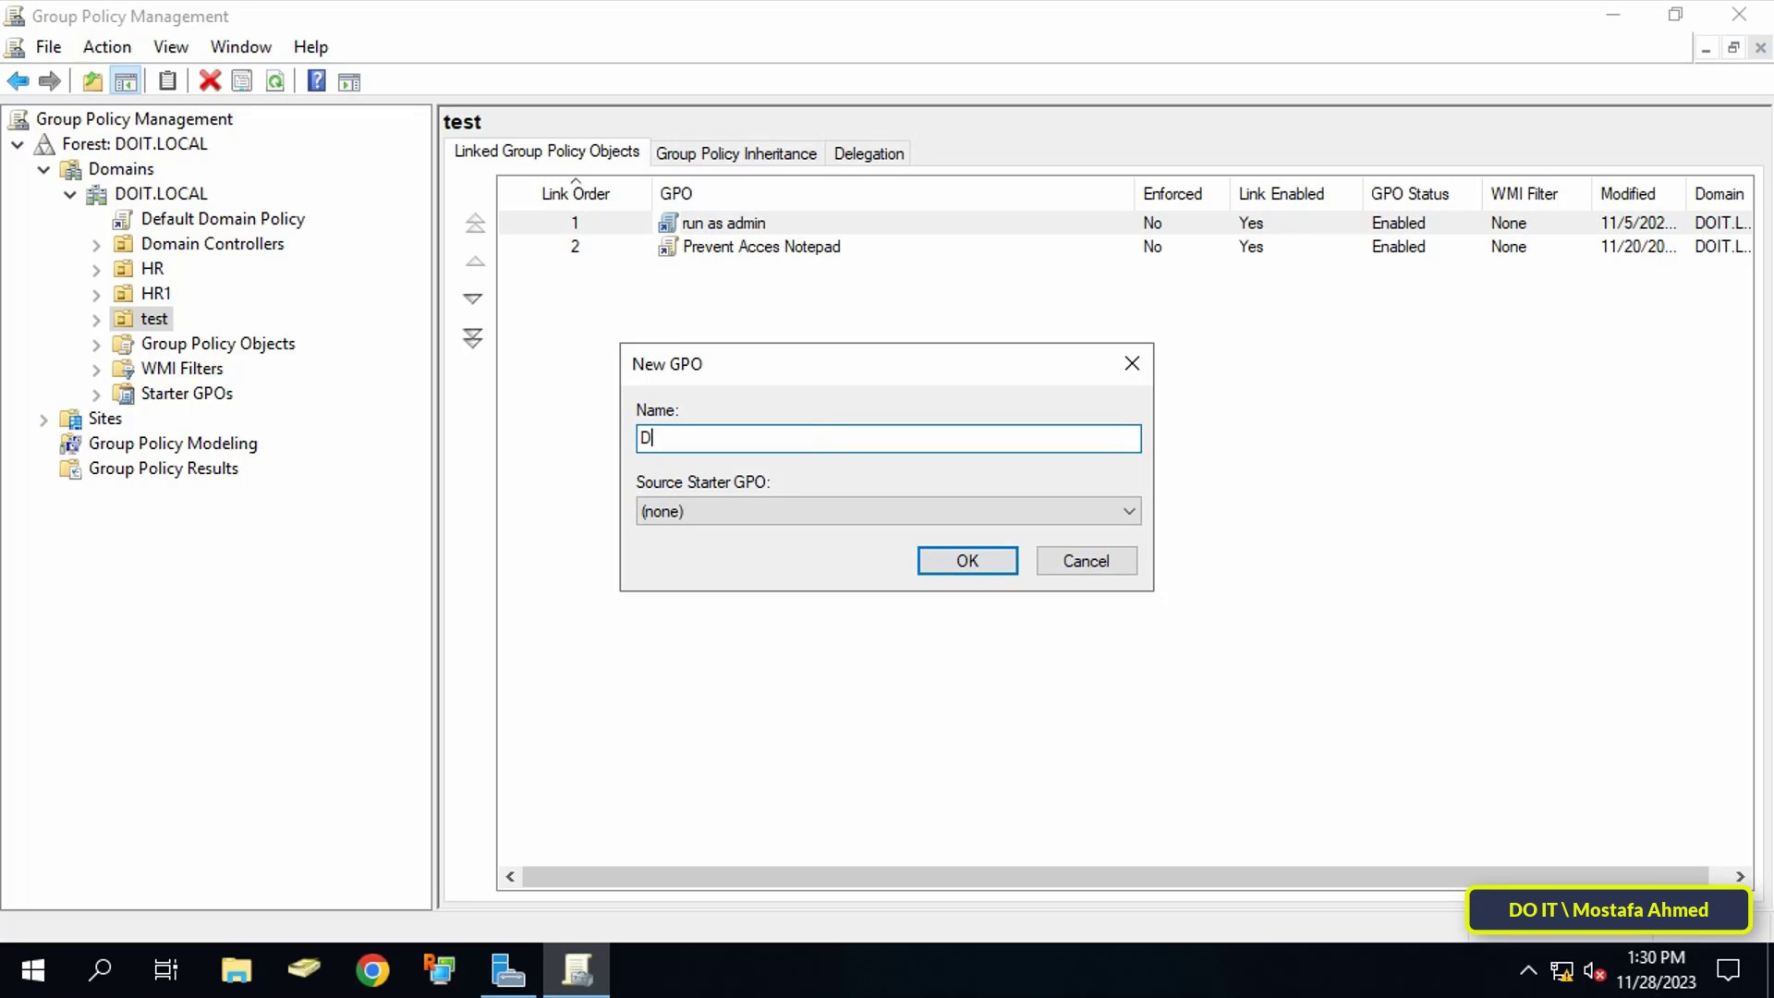
text(isable Windows Upda)
text(tes)
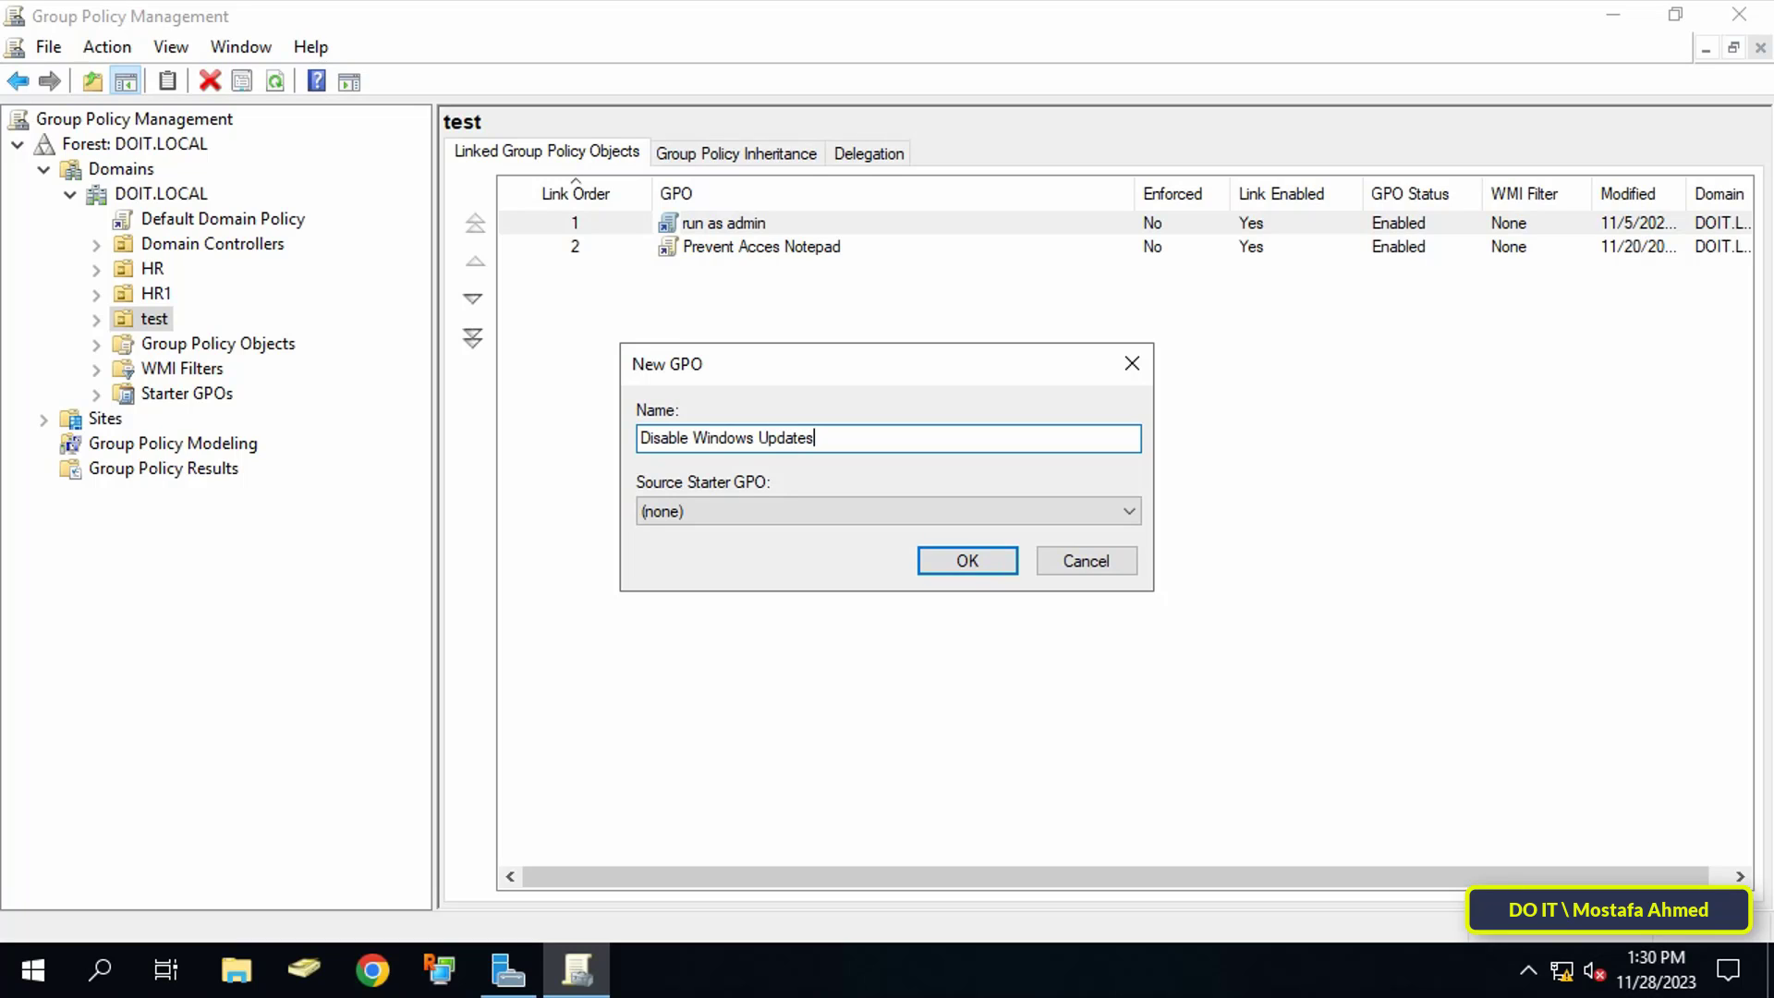
click(969, 561)
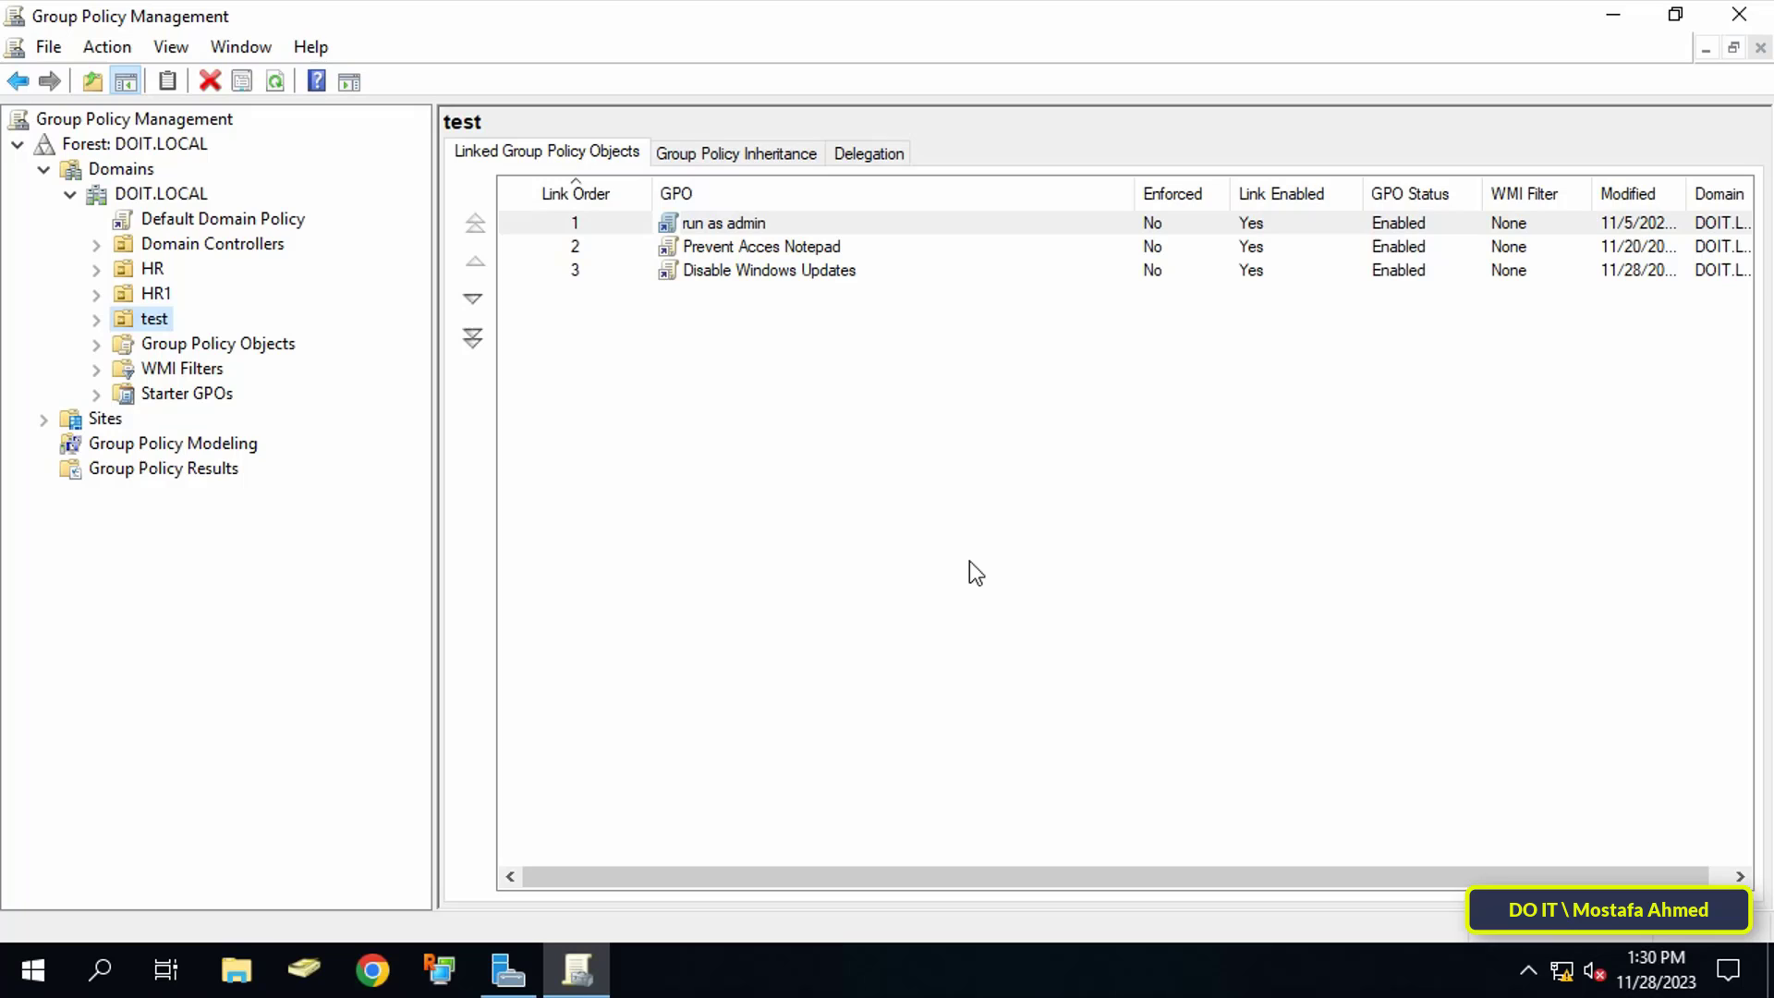
Step: Open the Disable Windows Updates GPO in a maximized Group Policy Management Editor
click(814, 273)
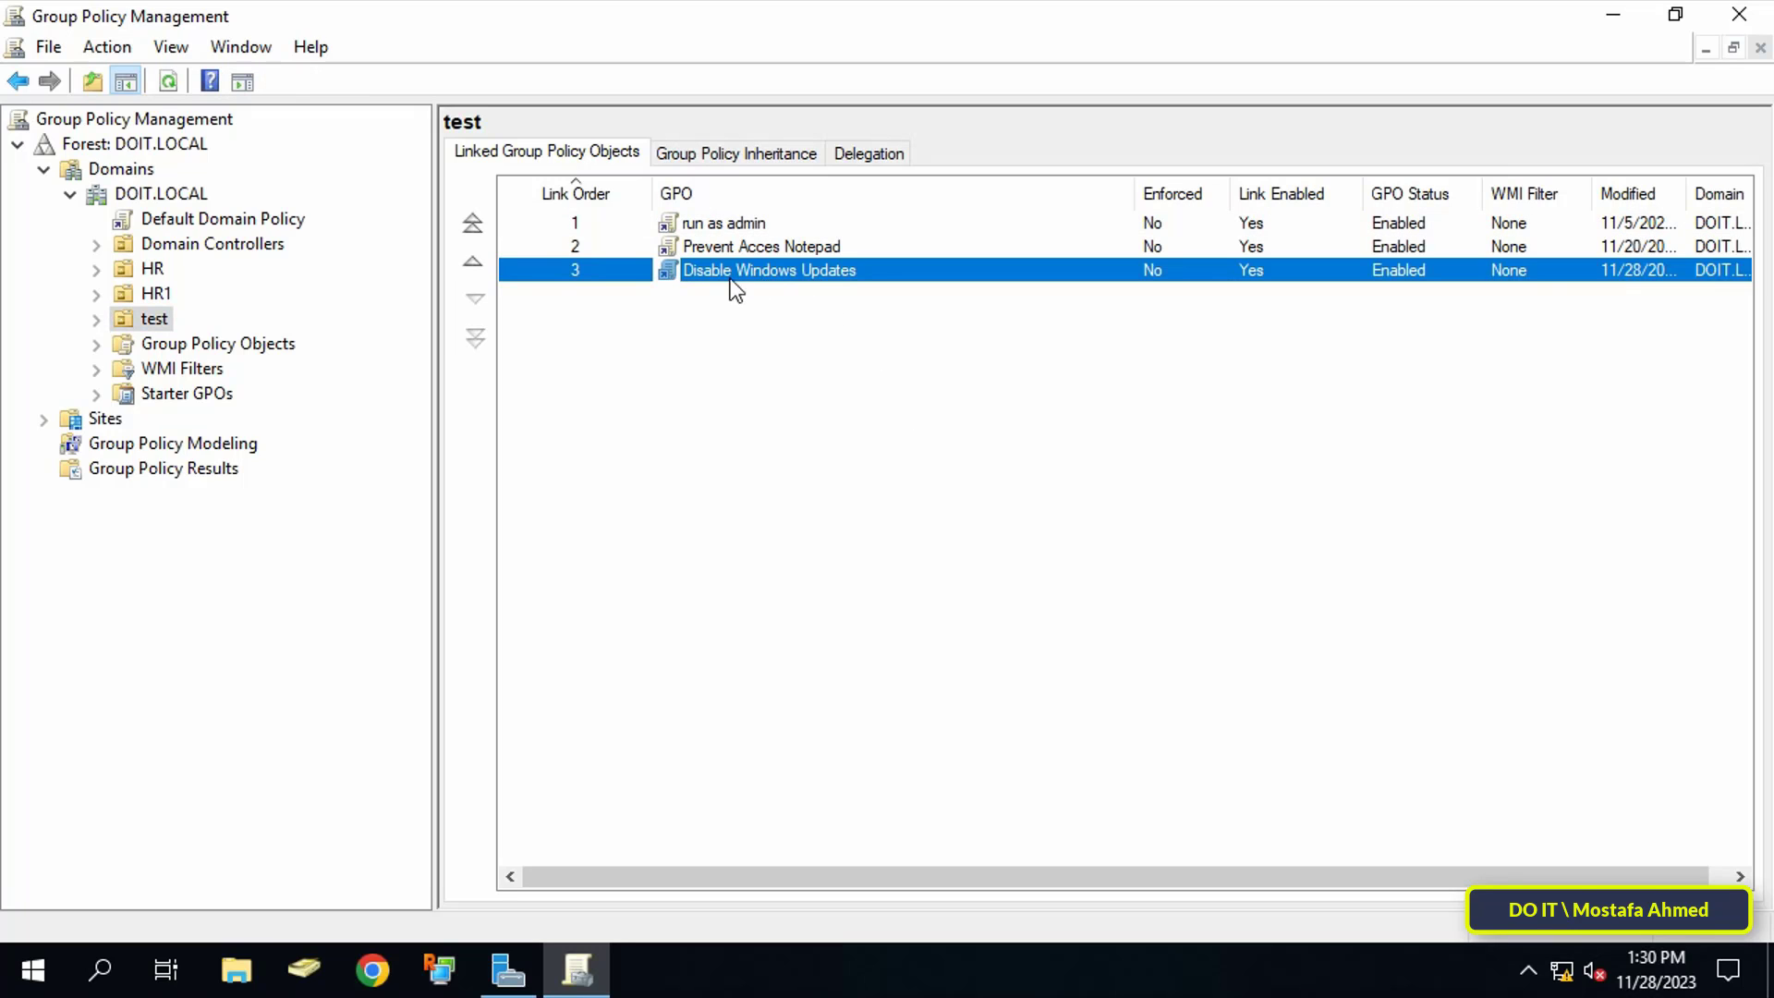
right_click(788, 272)
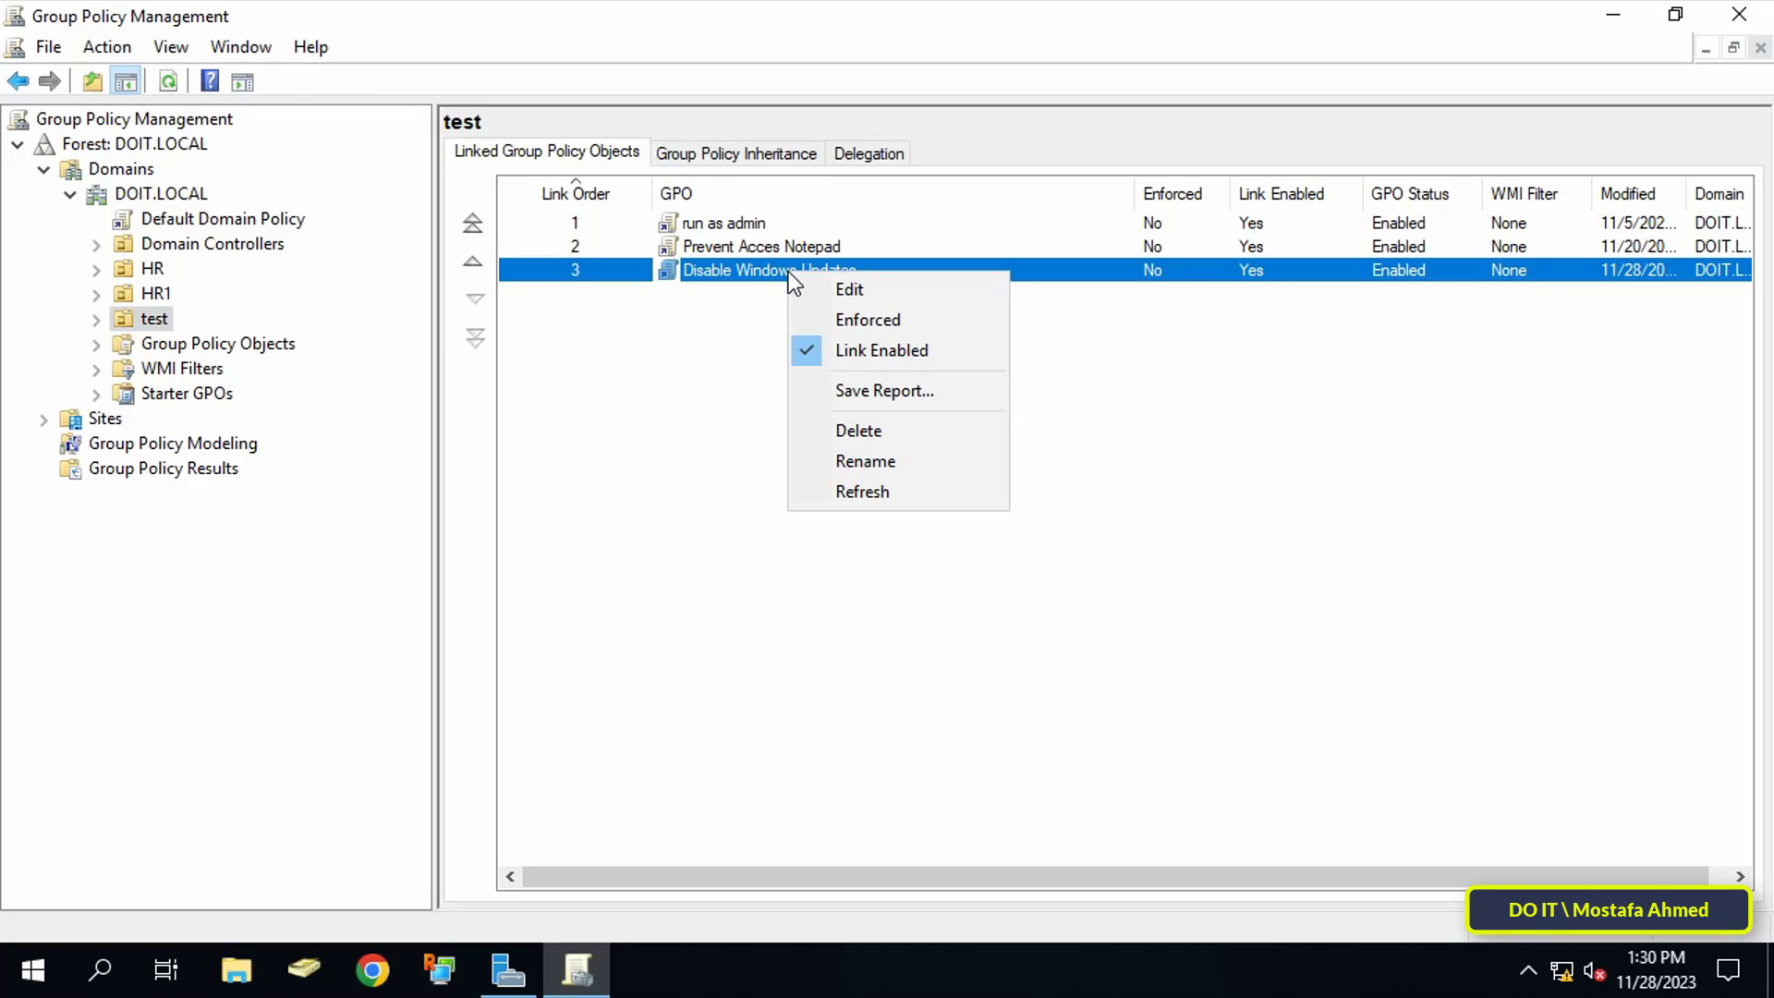
click(918, 290)
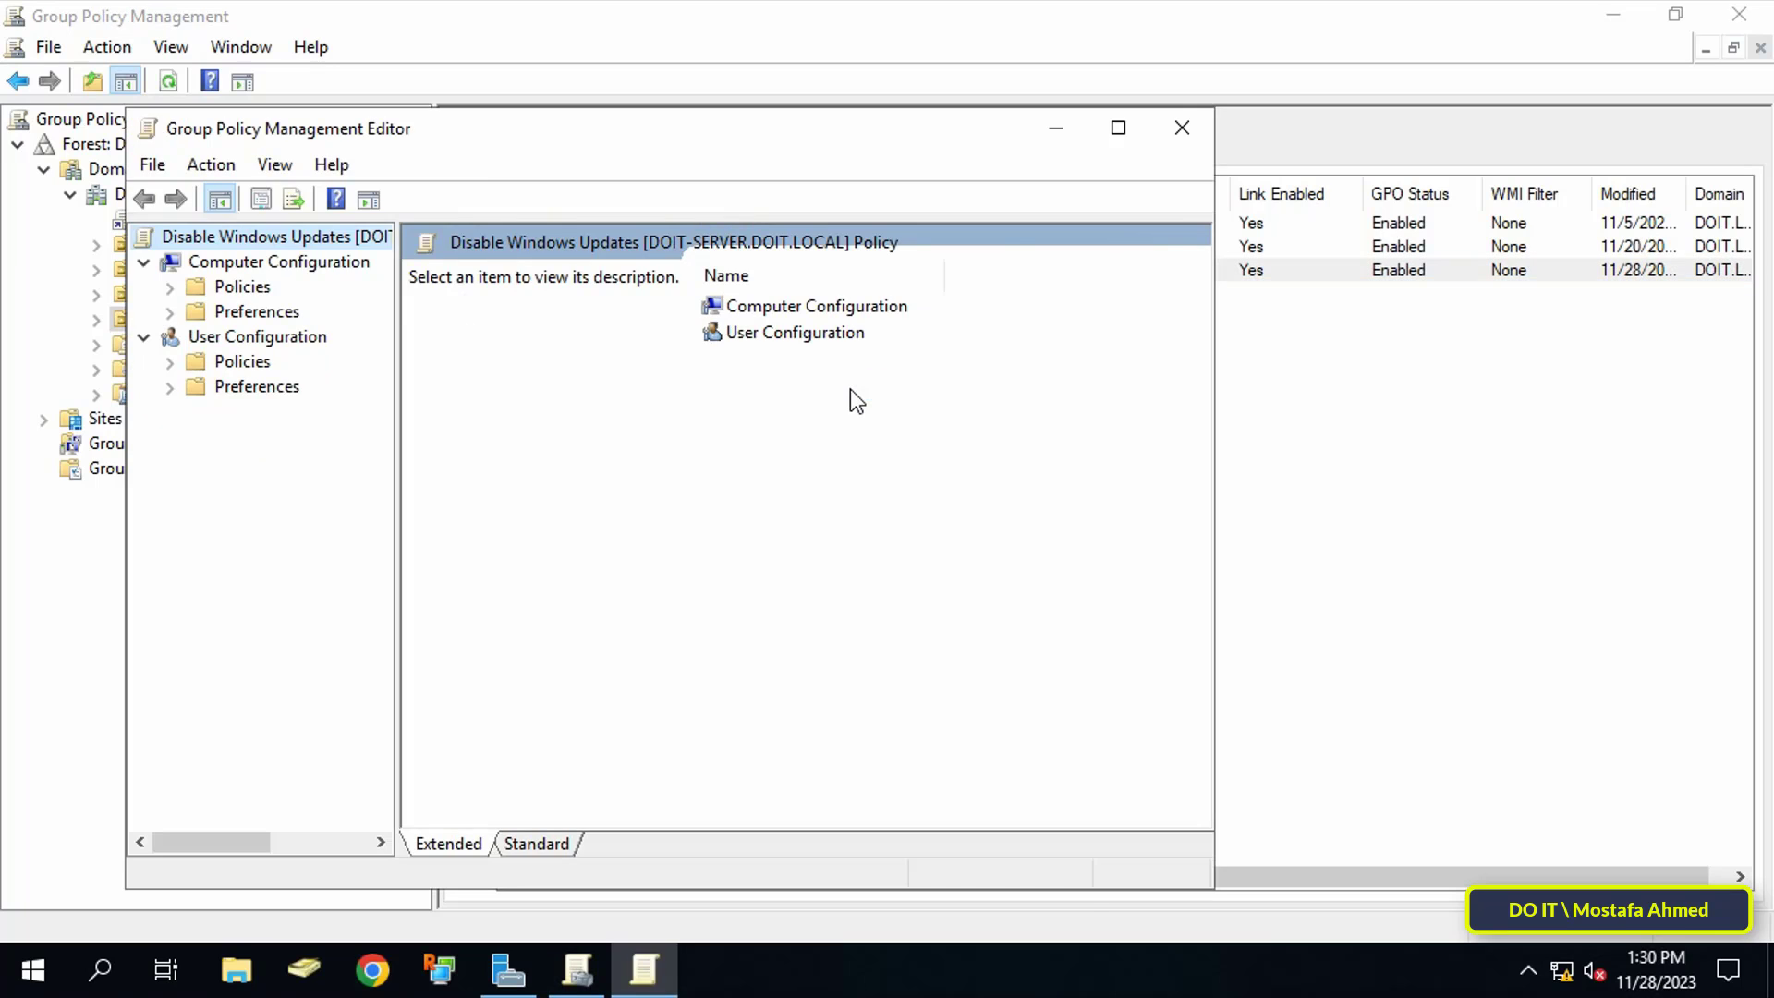
click(1118, 129)
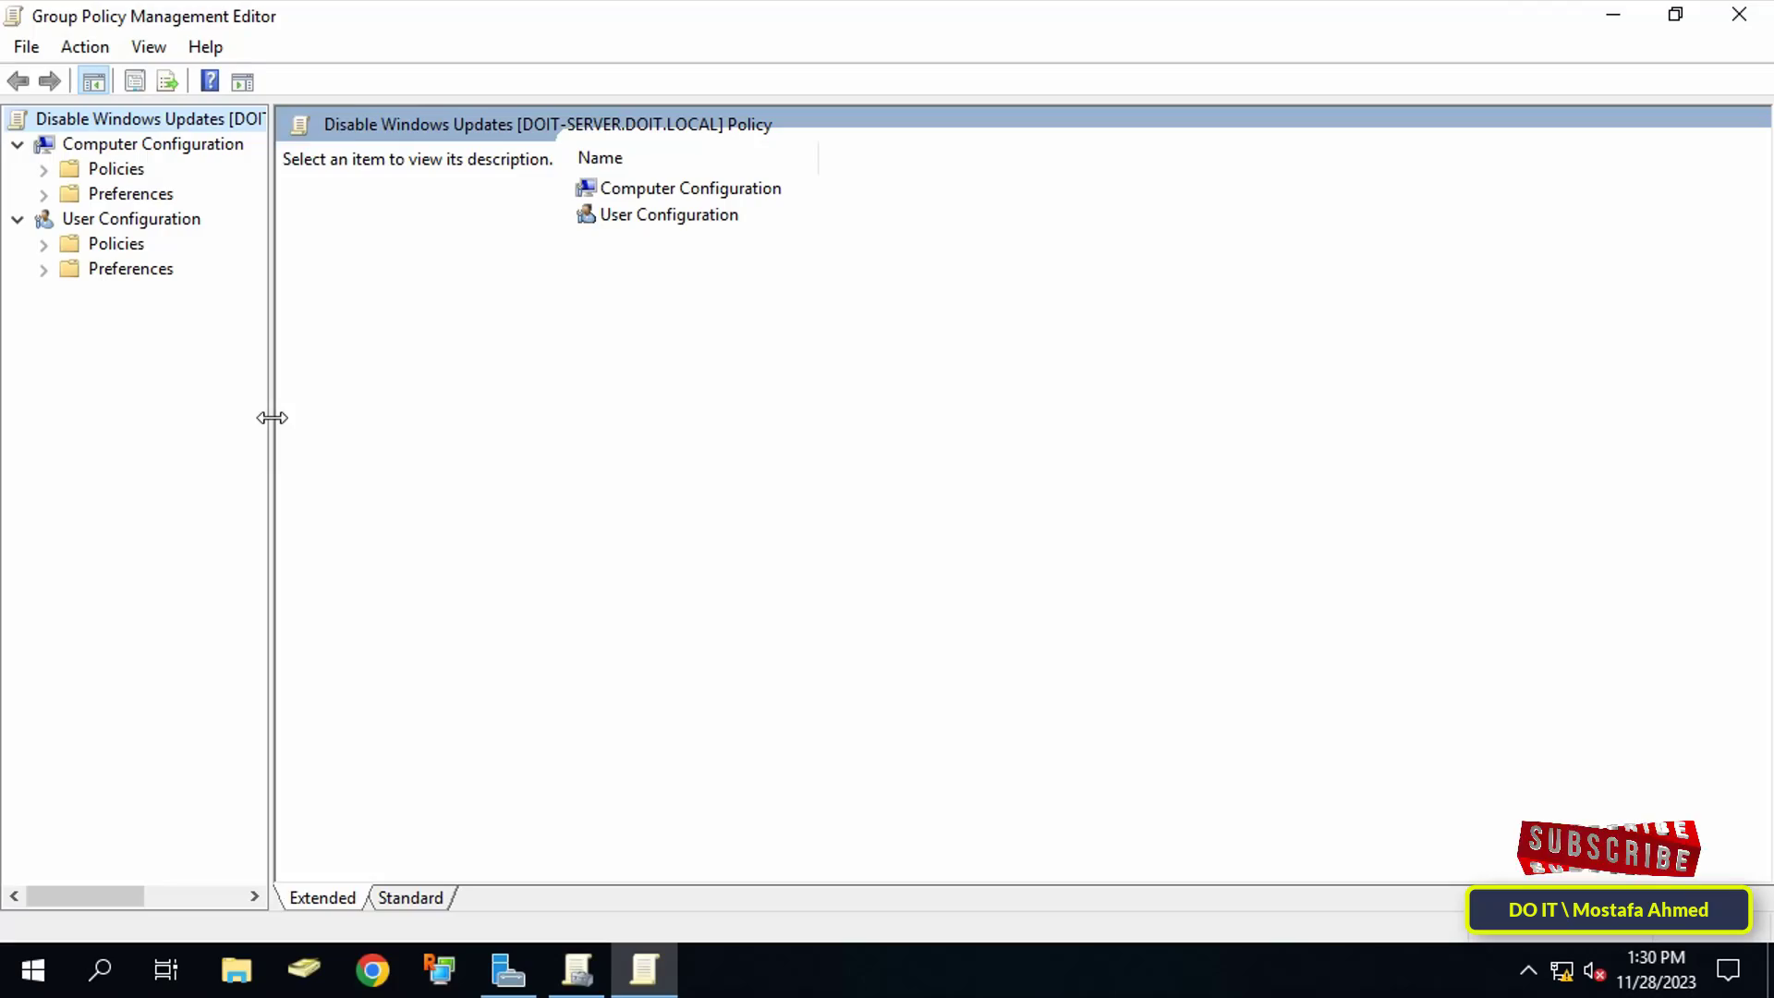
drag(269, 417, 434, 432)
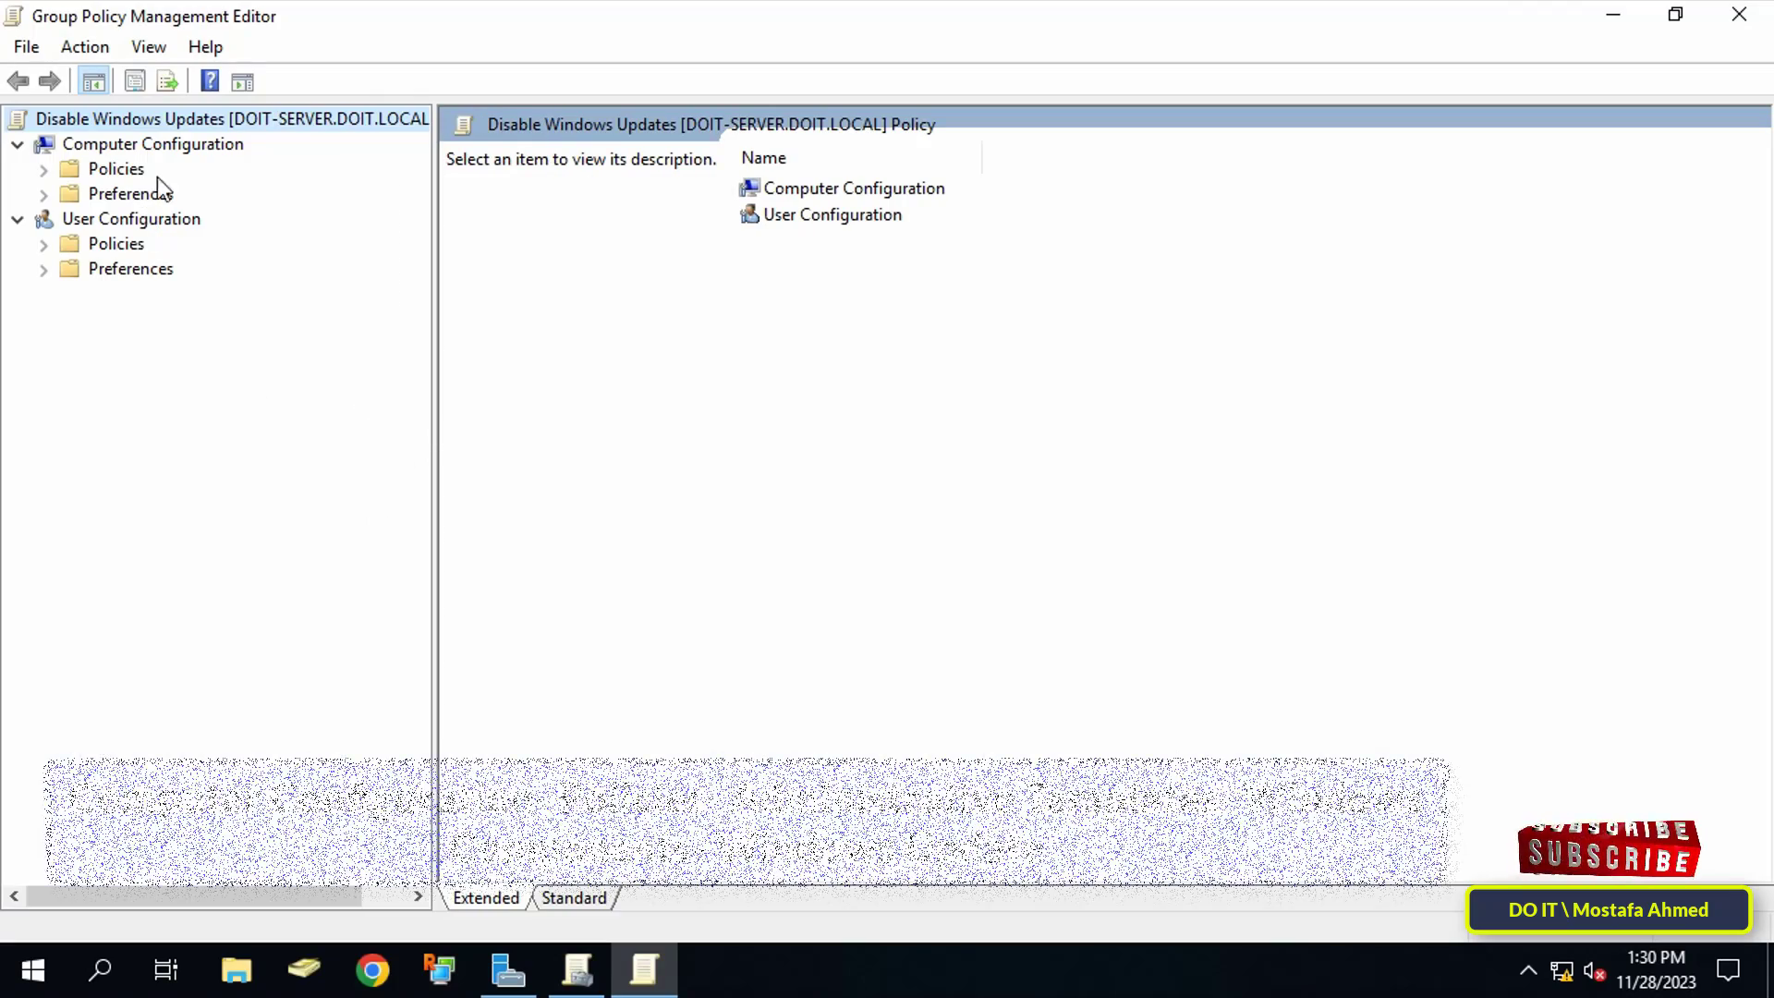
Step: Go to Computer Configuration > Policies > Administrative Templates > Windows Components > Windows Update
click(175, 143)
click(79, 170)
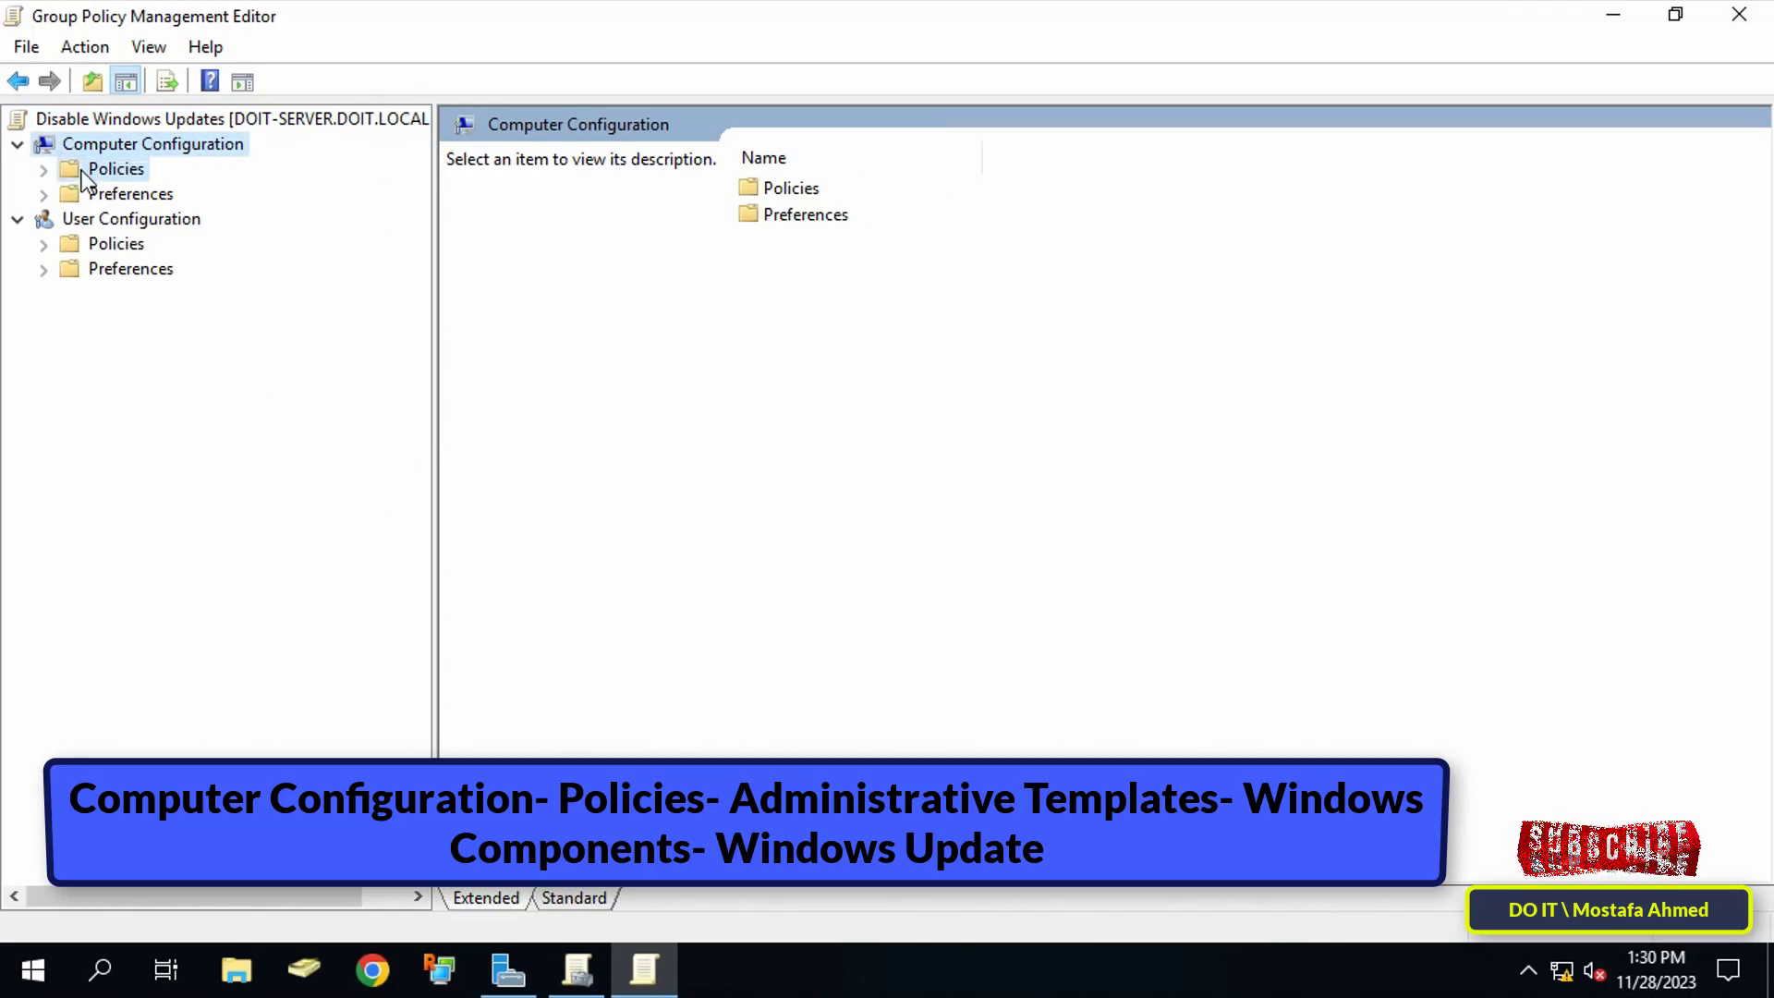
click(290, 244)
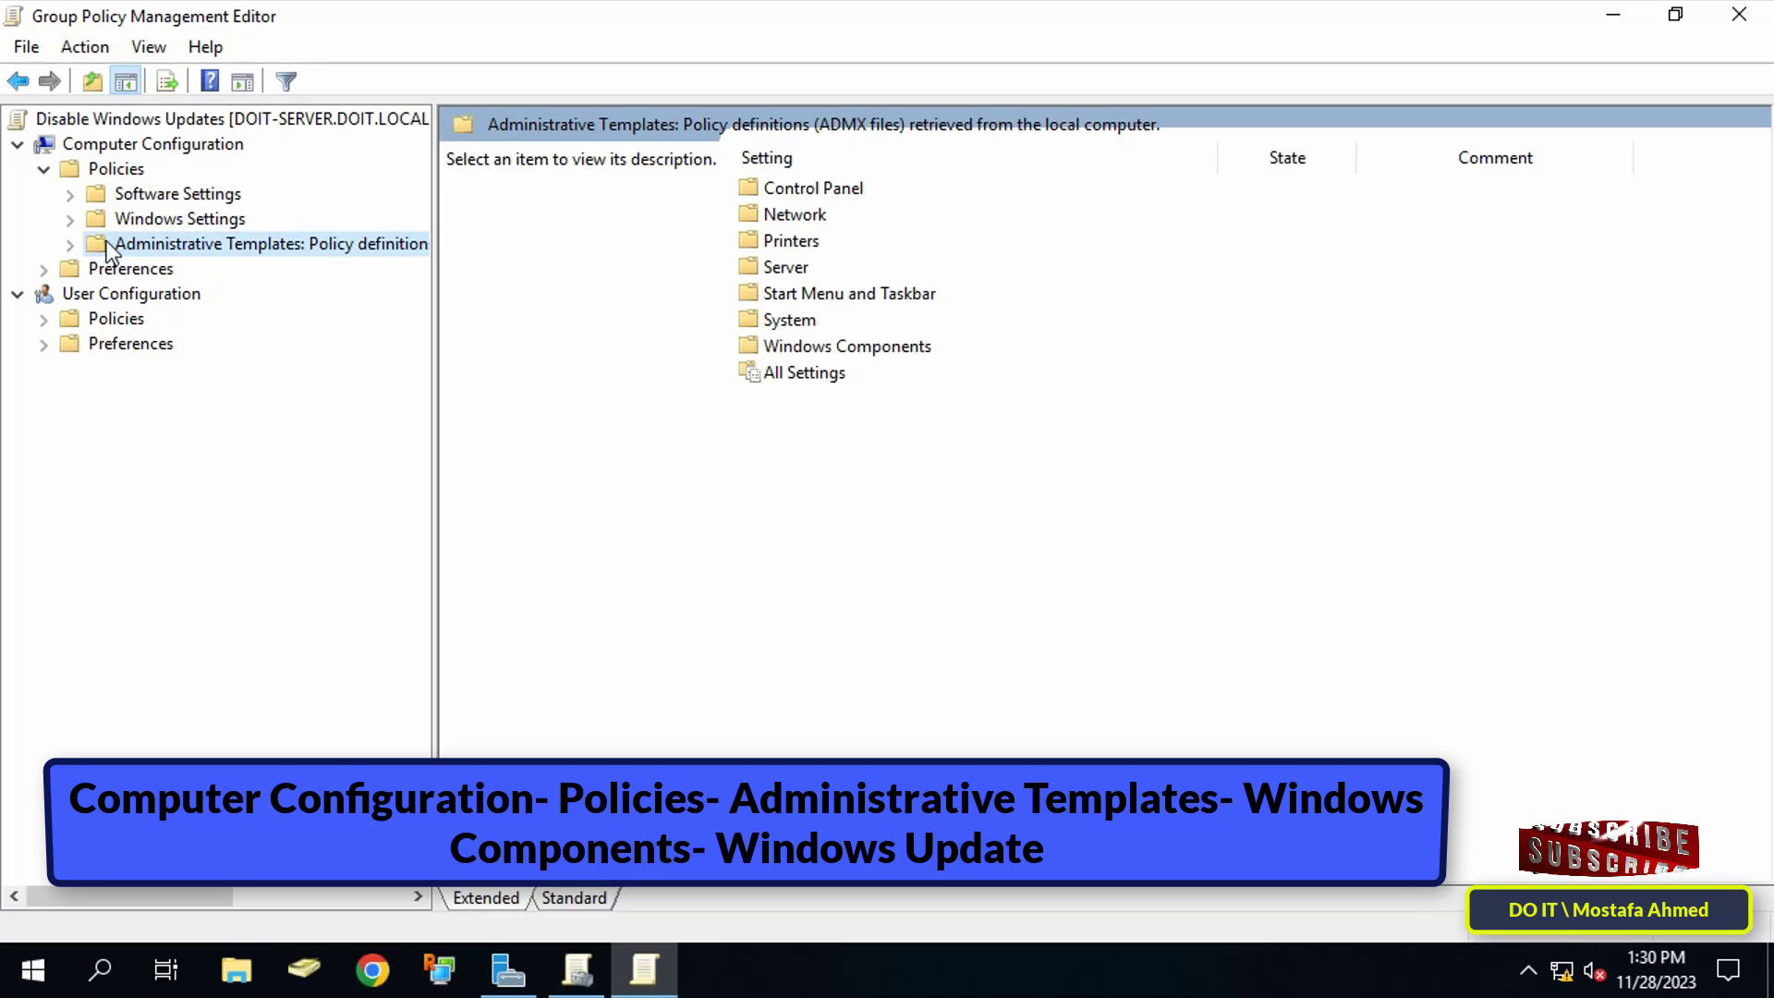
click(71, 244)
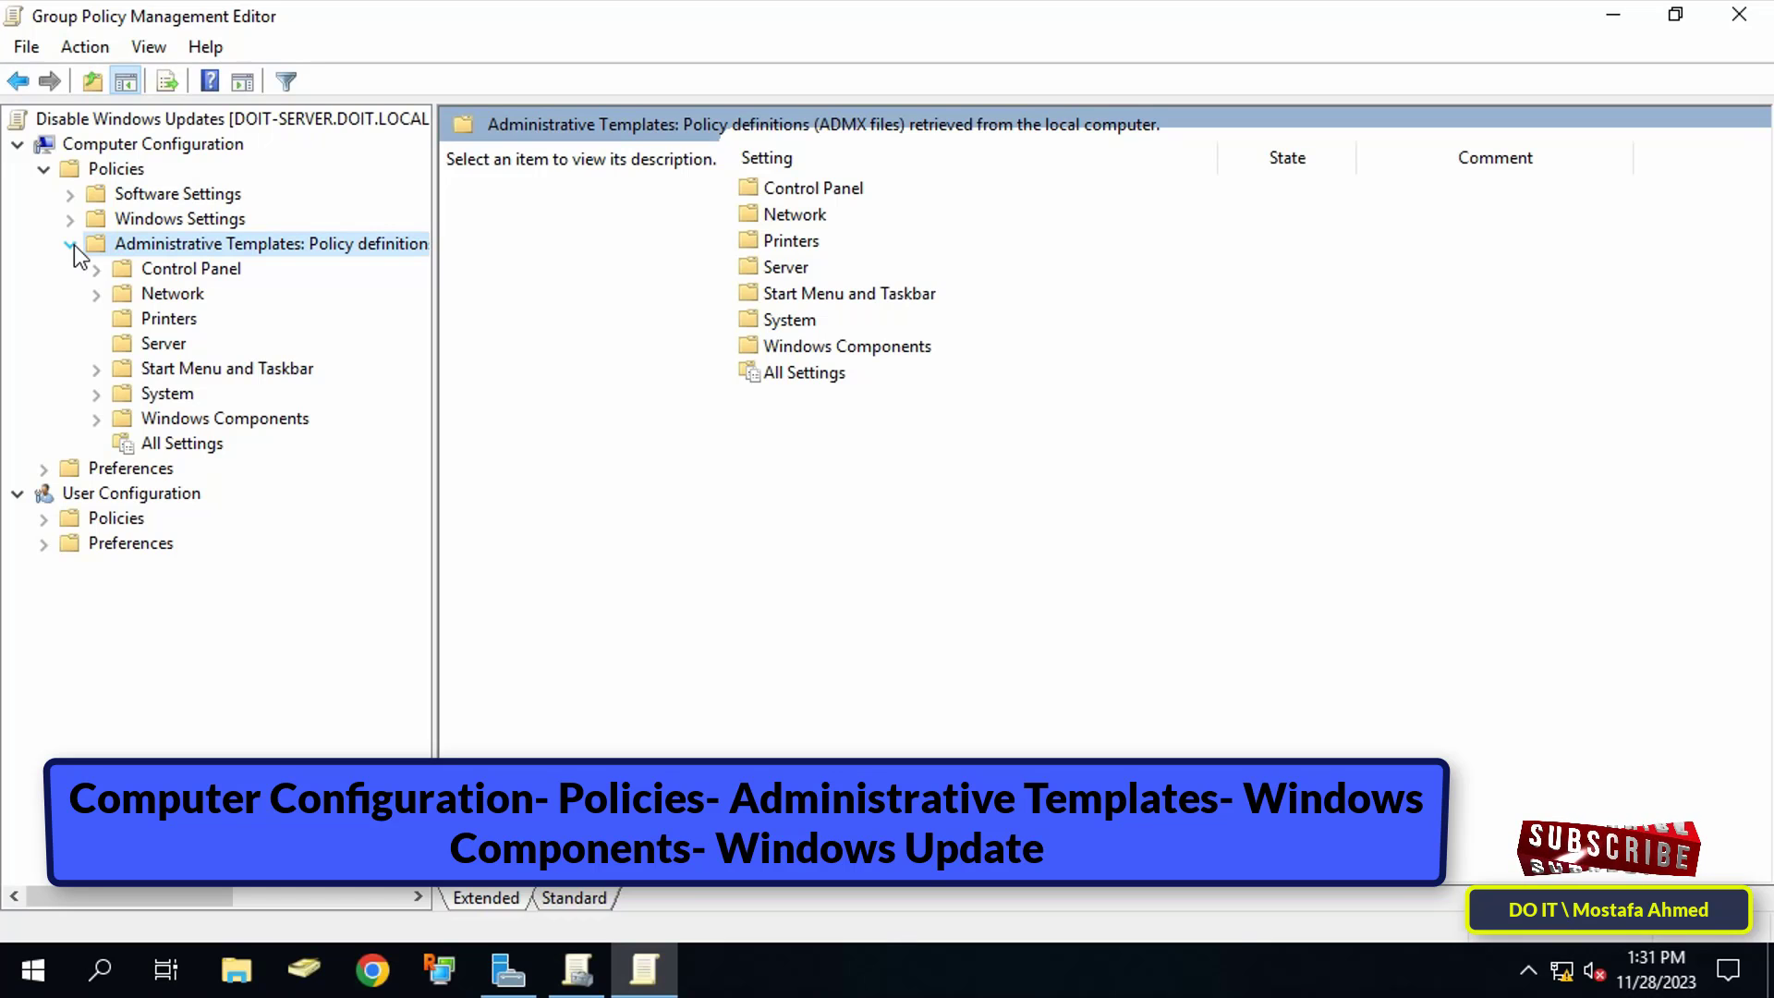
click(268, 418)
click(97, 418)
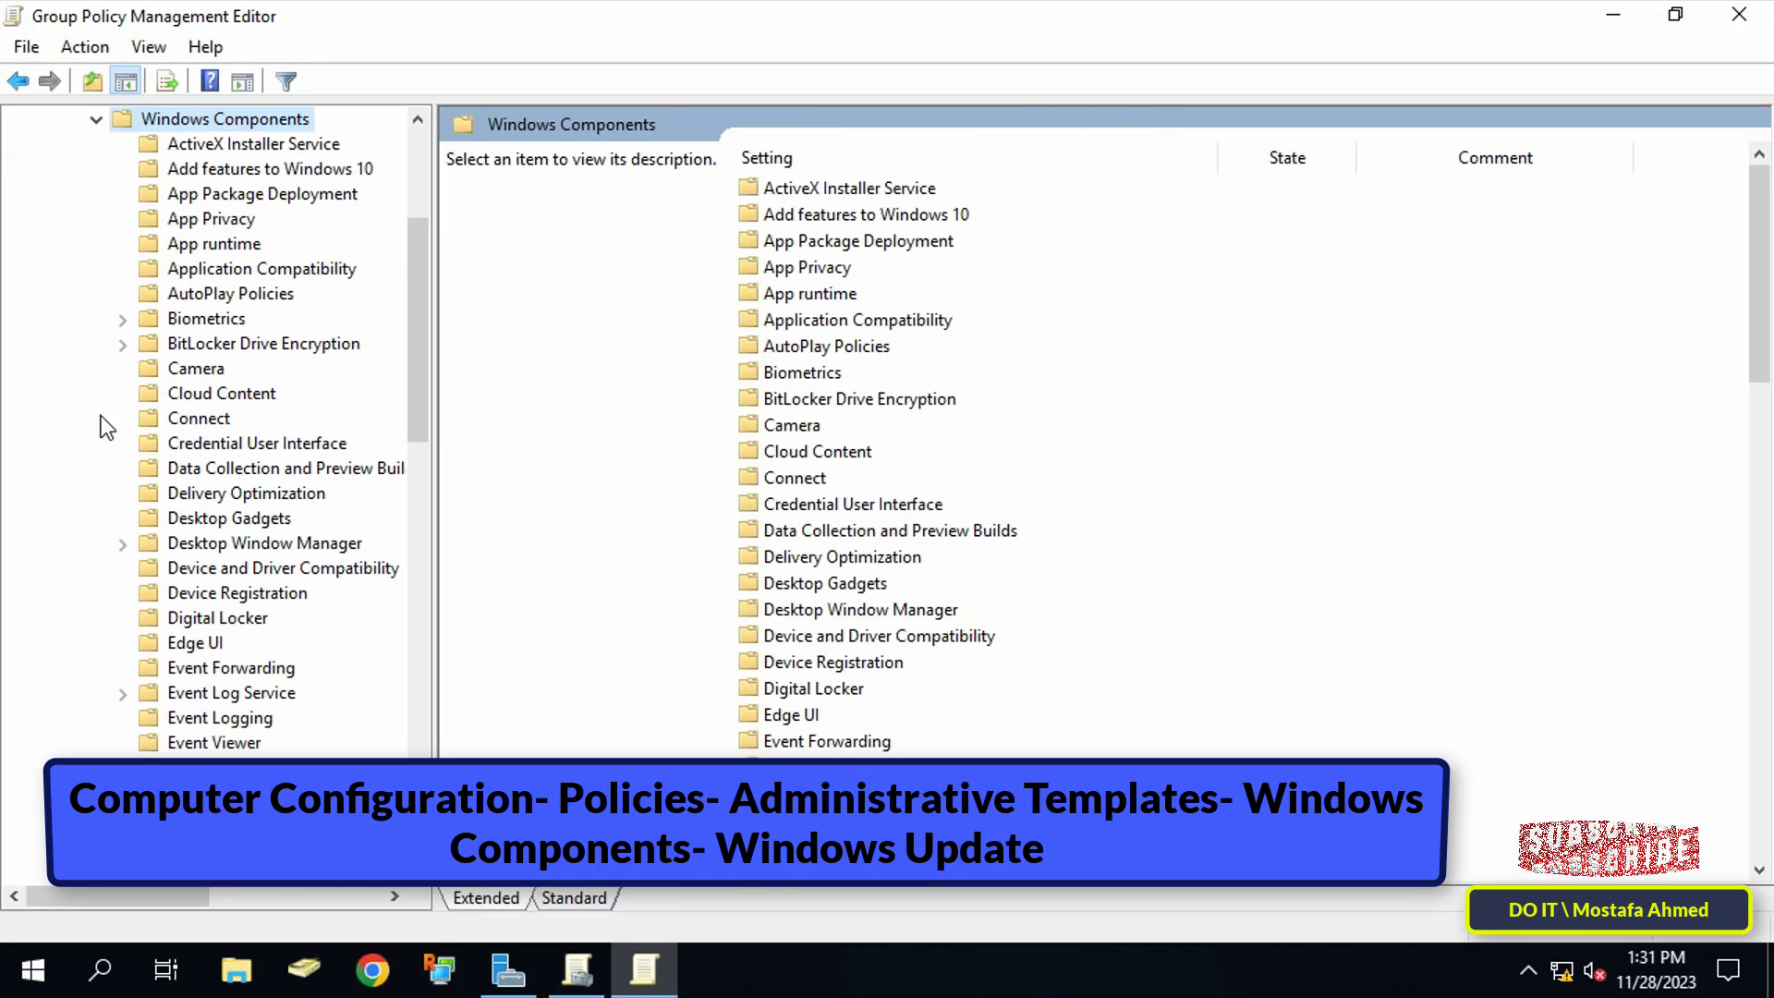
drag(430, 467, 496, 466)
scroll(379, 536, down, 3)
scroll(374, 547, down, 7)
scroll(374, 547, down, 5)
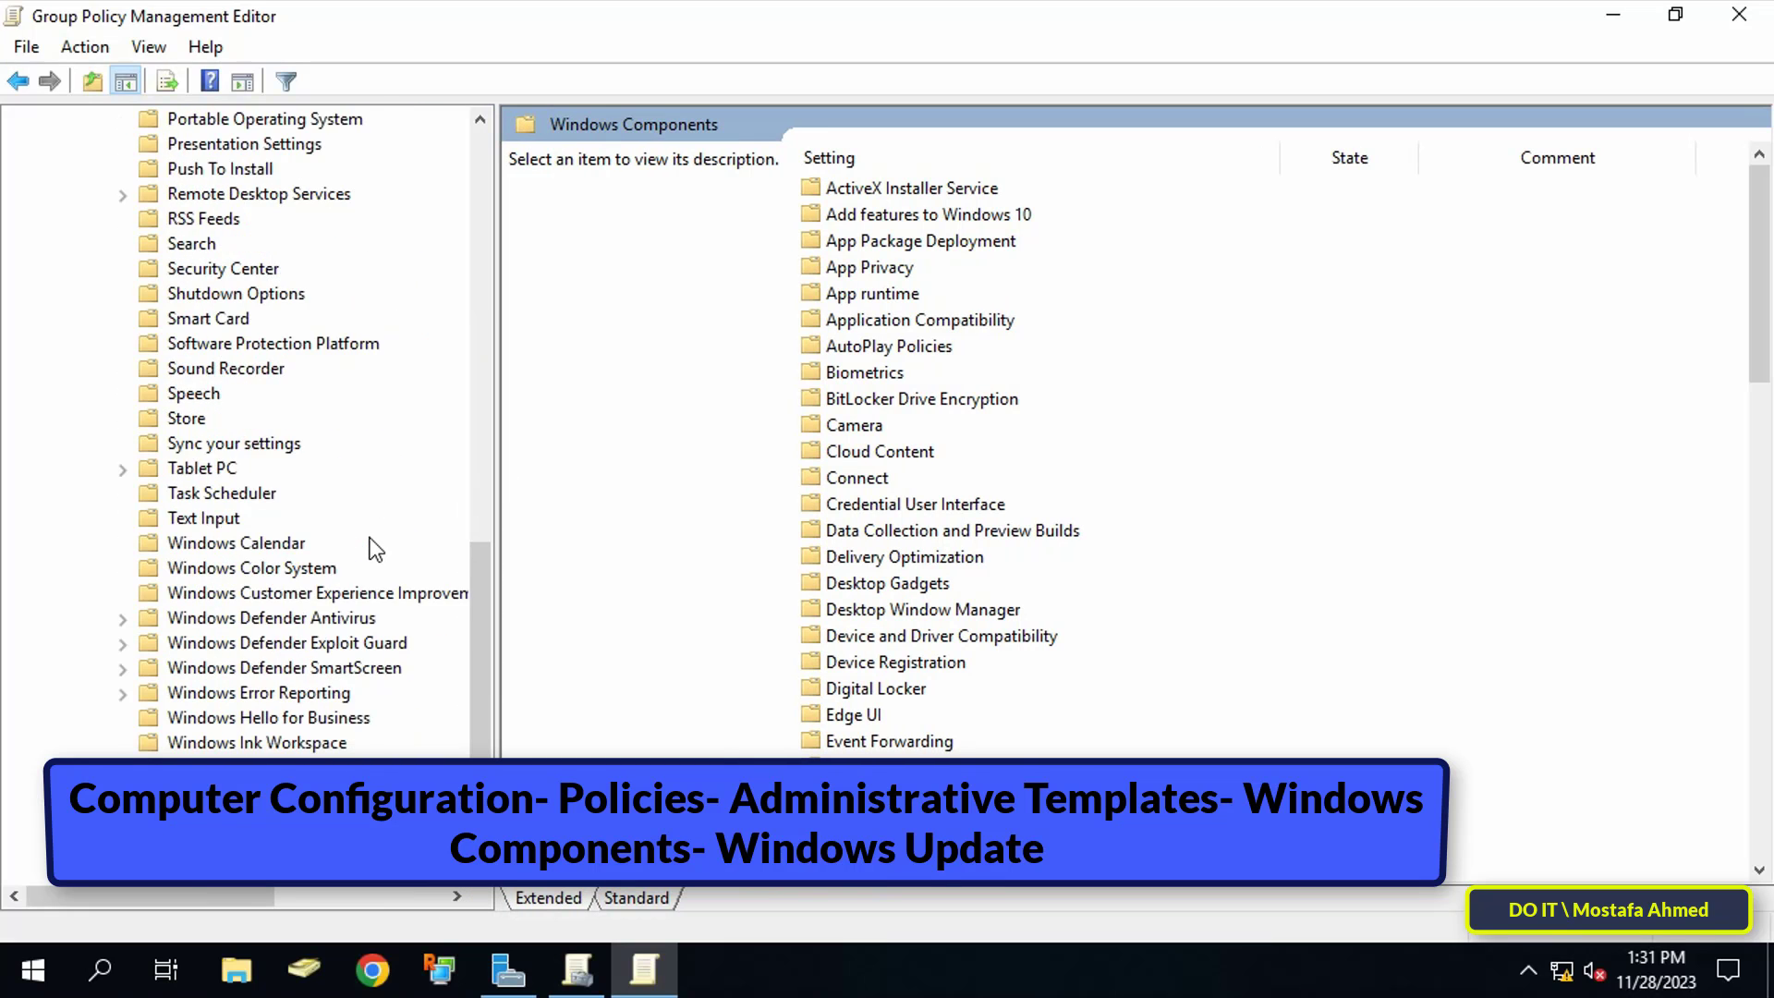
scroll(374, 547, down, 4)
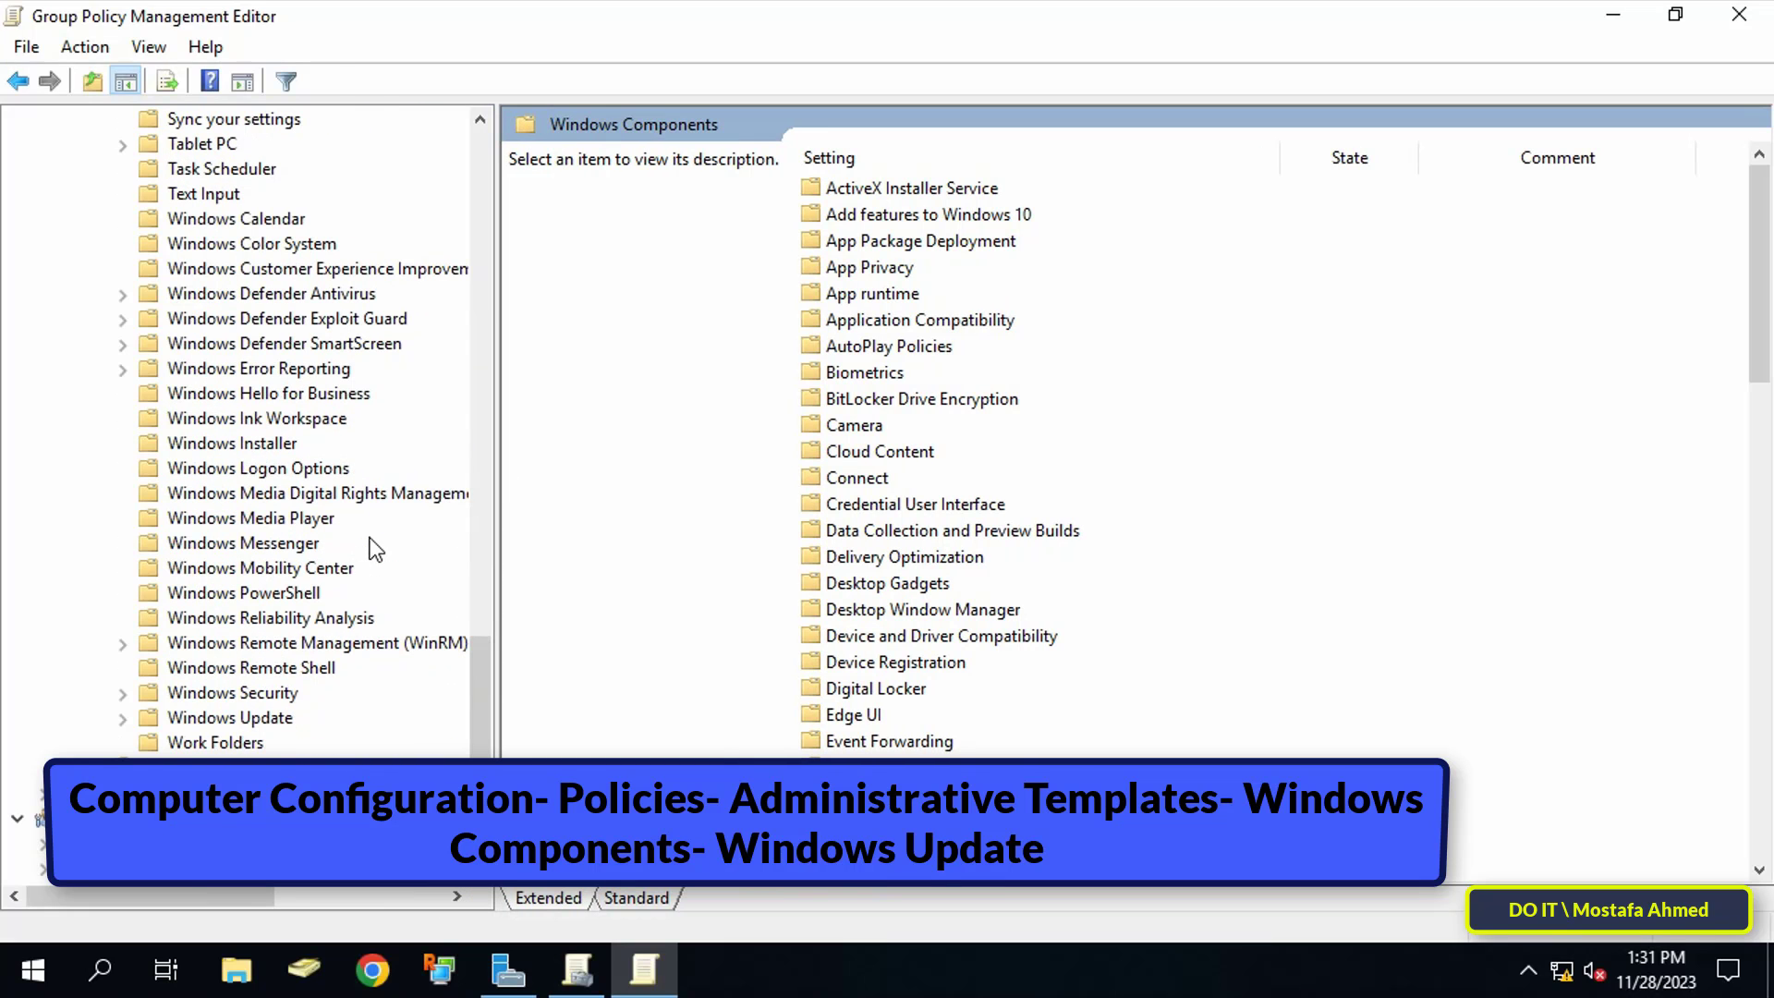
click(278, 720)
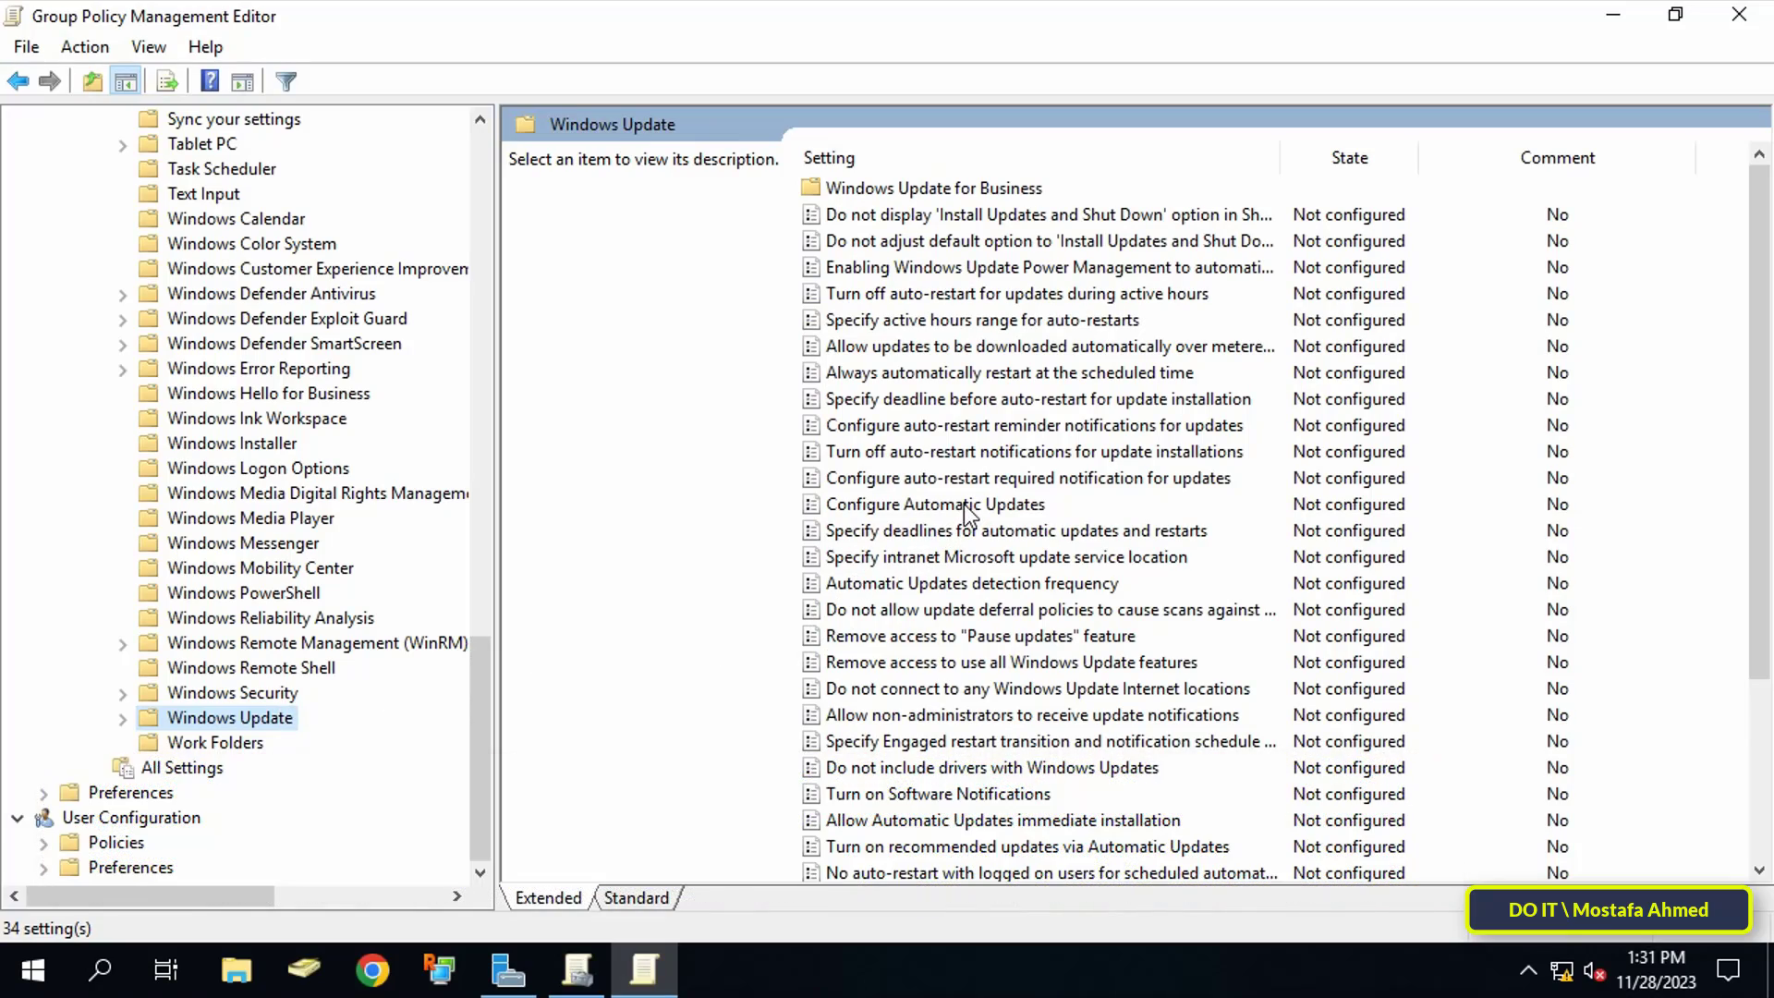
Step: Open Configure Automatic Updates, choose Disabled, and apply it
click(1016, 508)
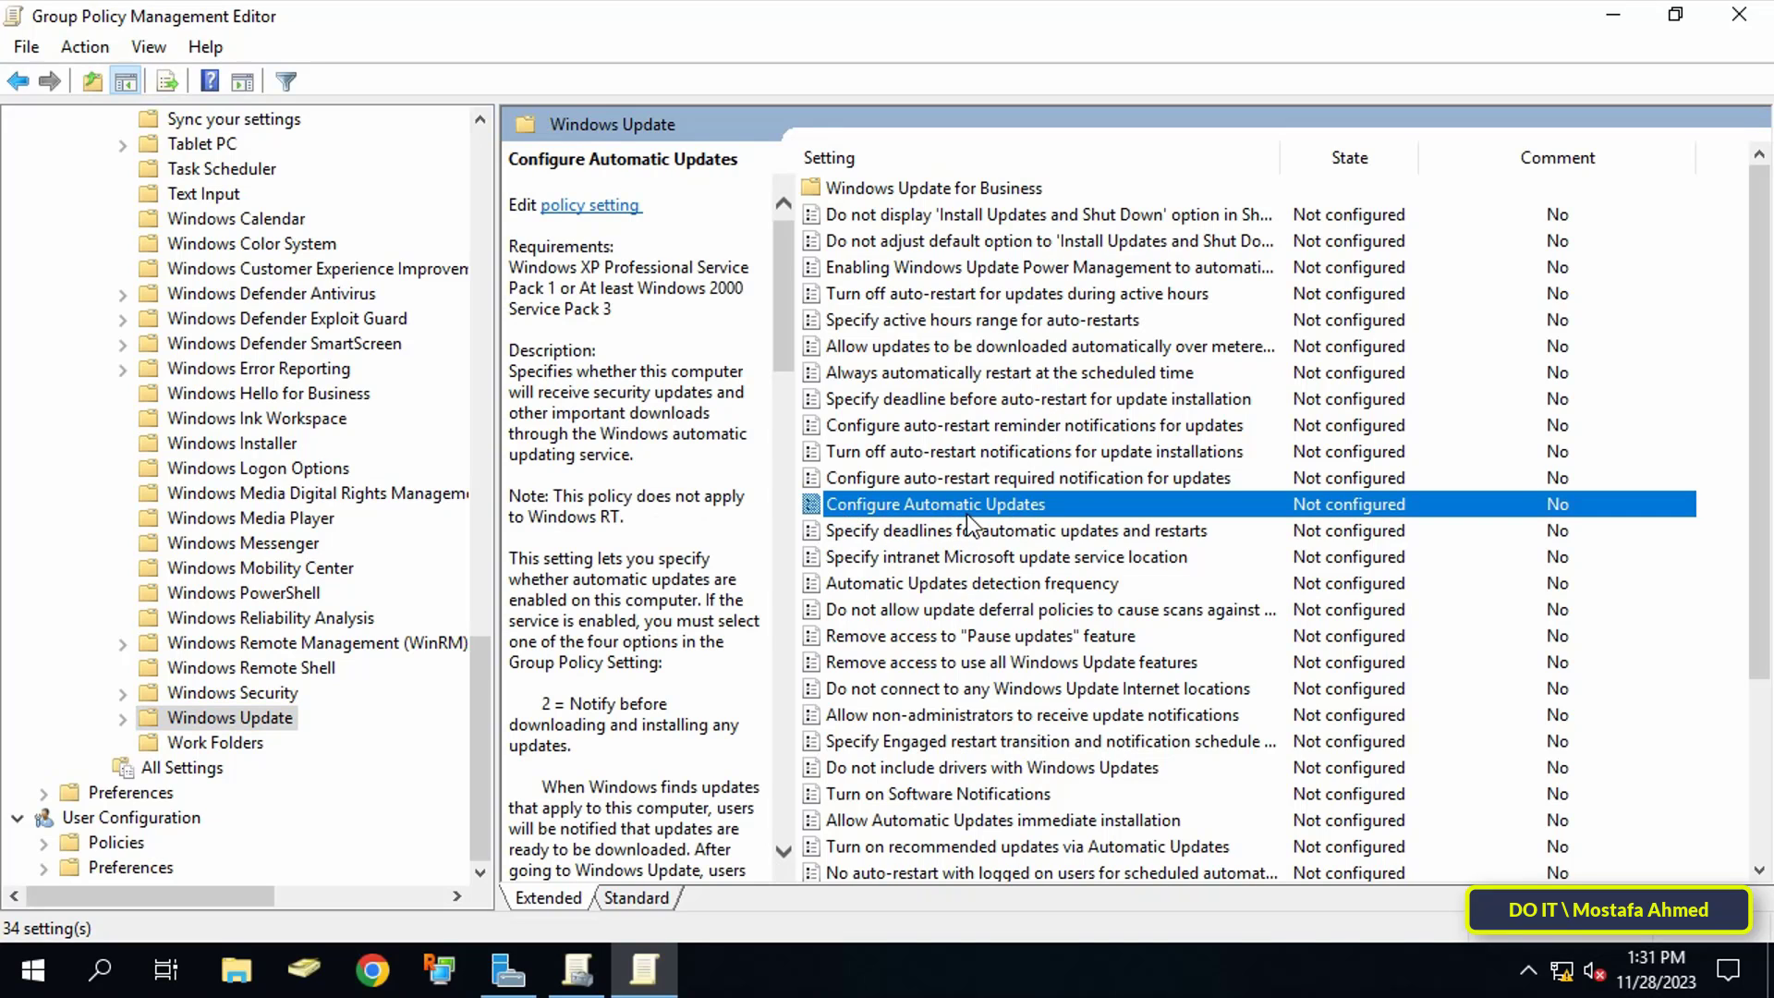
double_click(1006, 505)
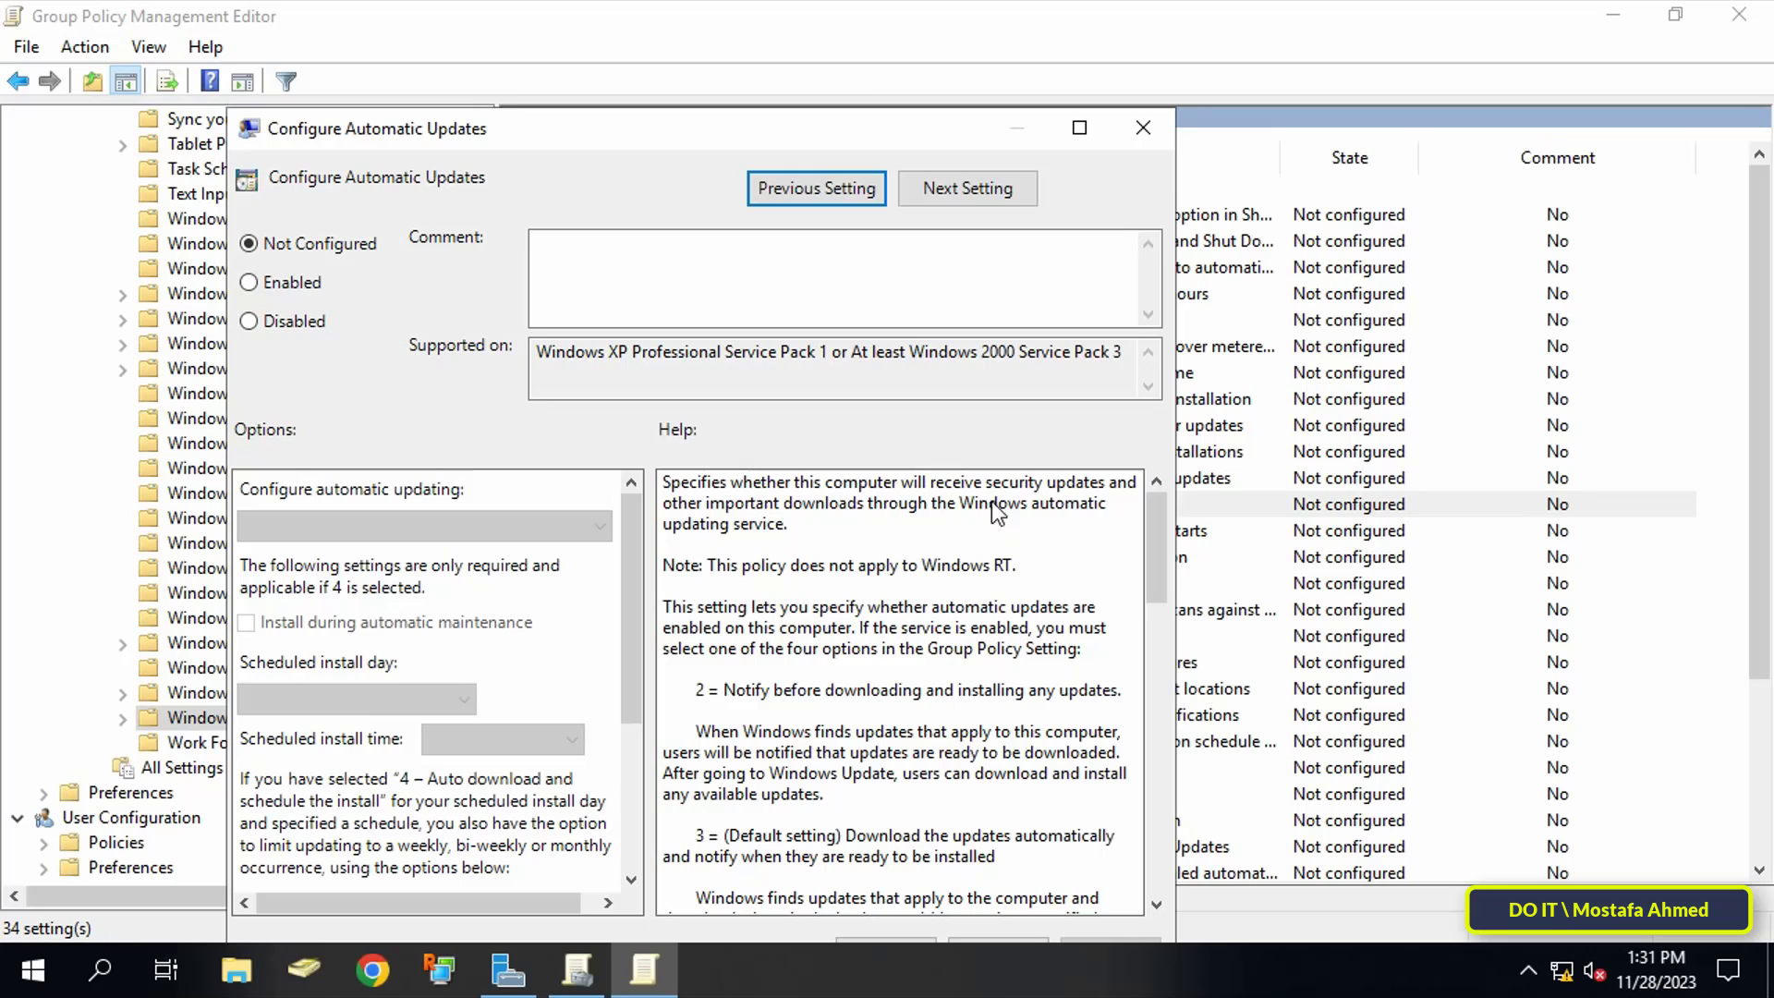
drag(879, 141, 1038, 59)
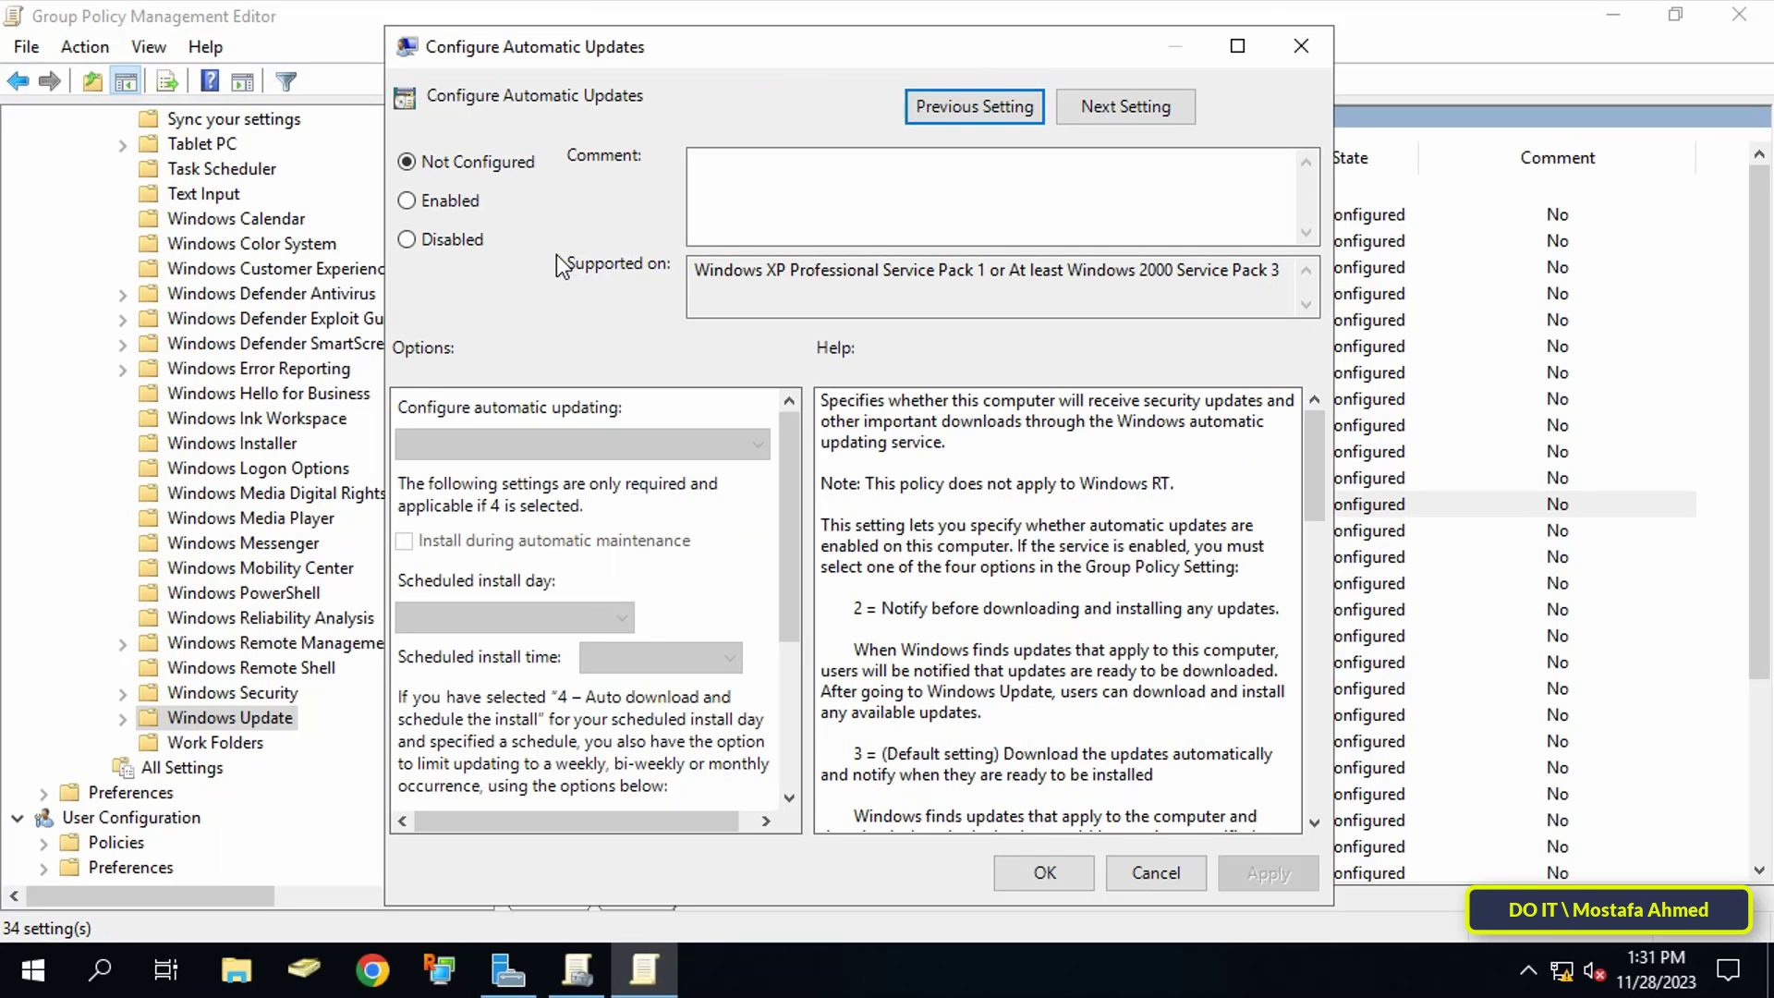
click(469, 244)
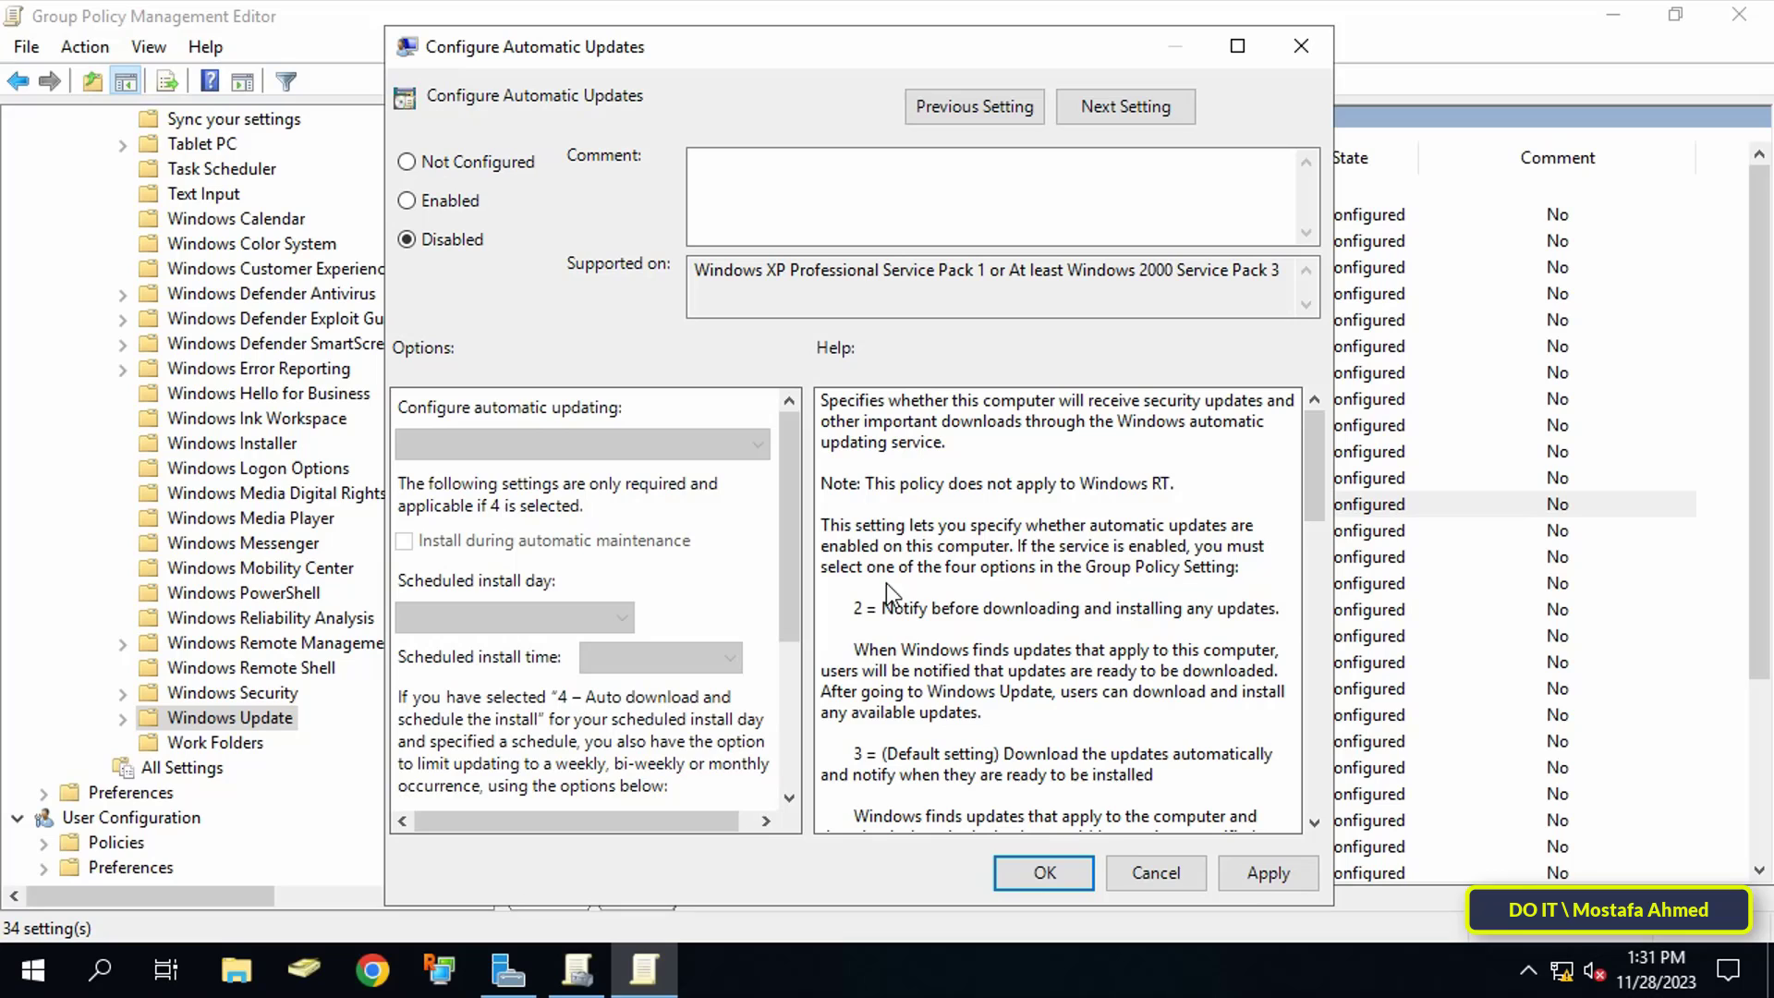
click(1262, 879)
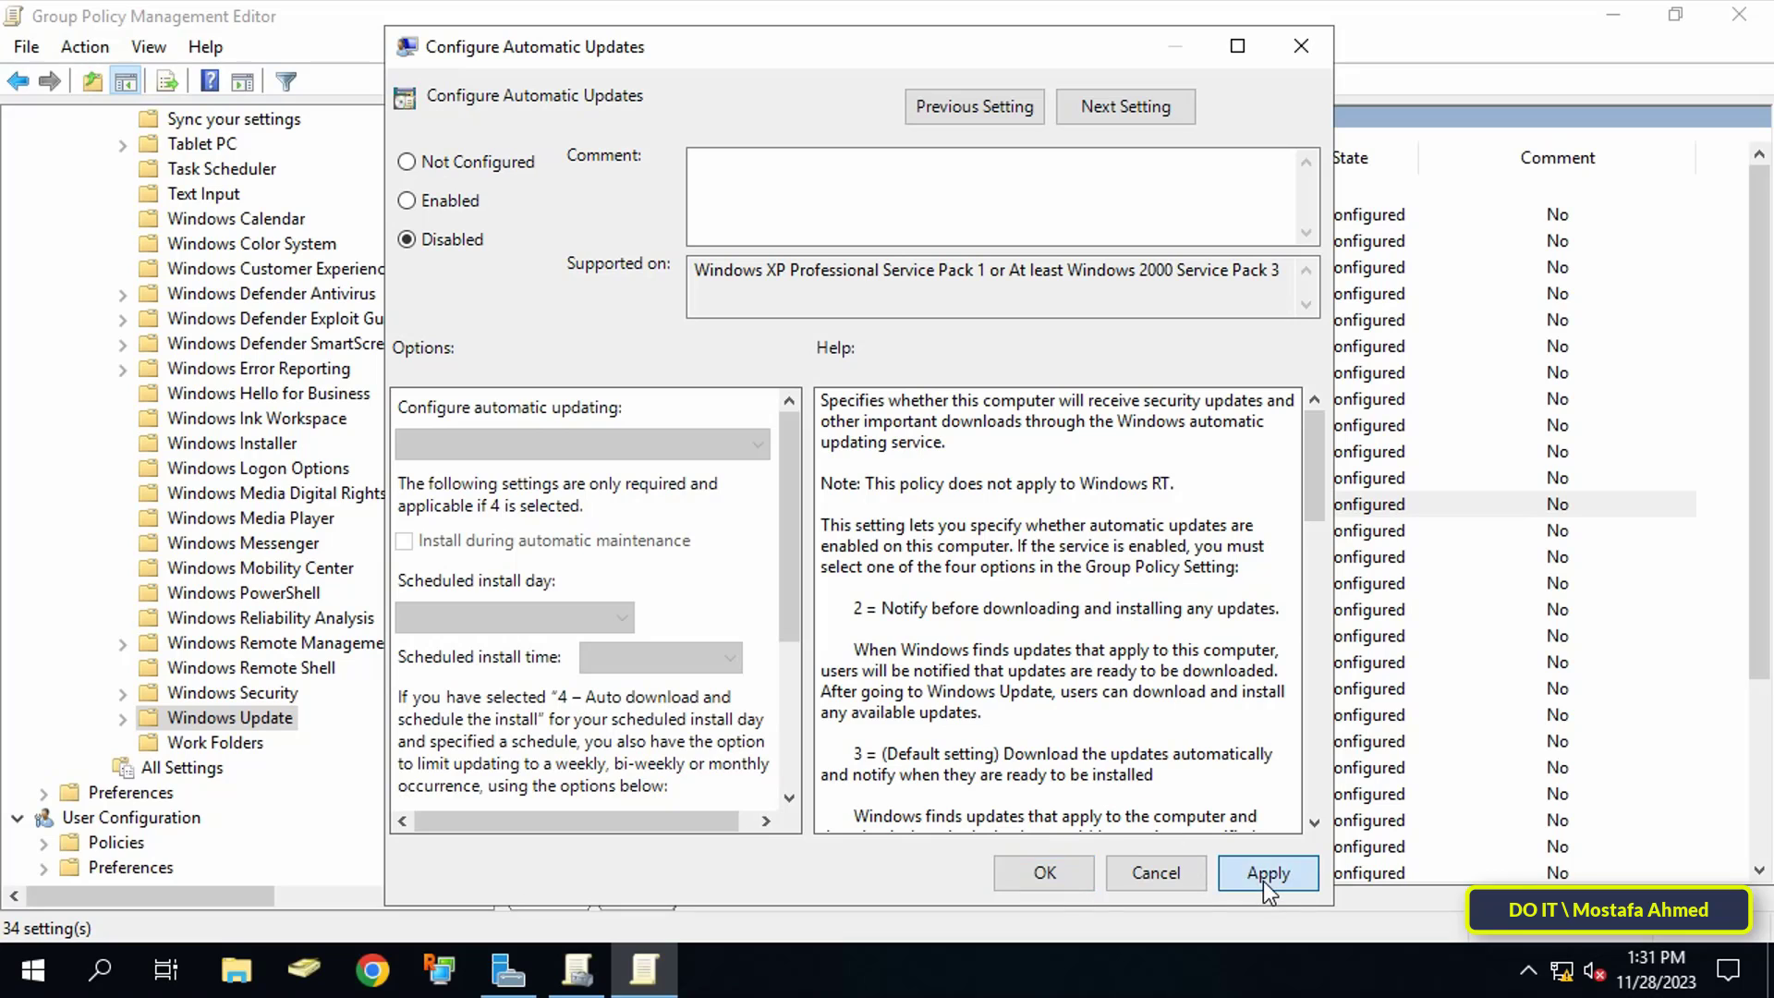
click(1062, 880)
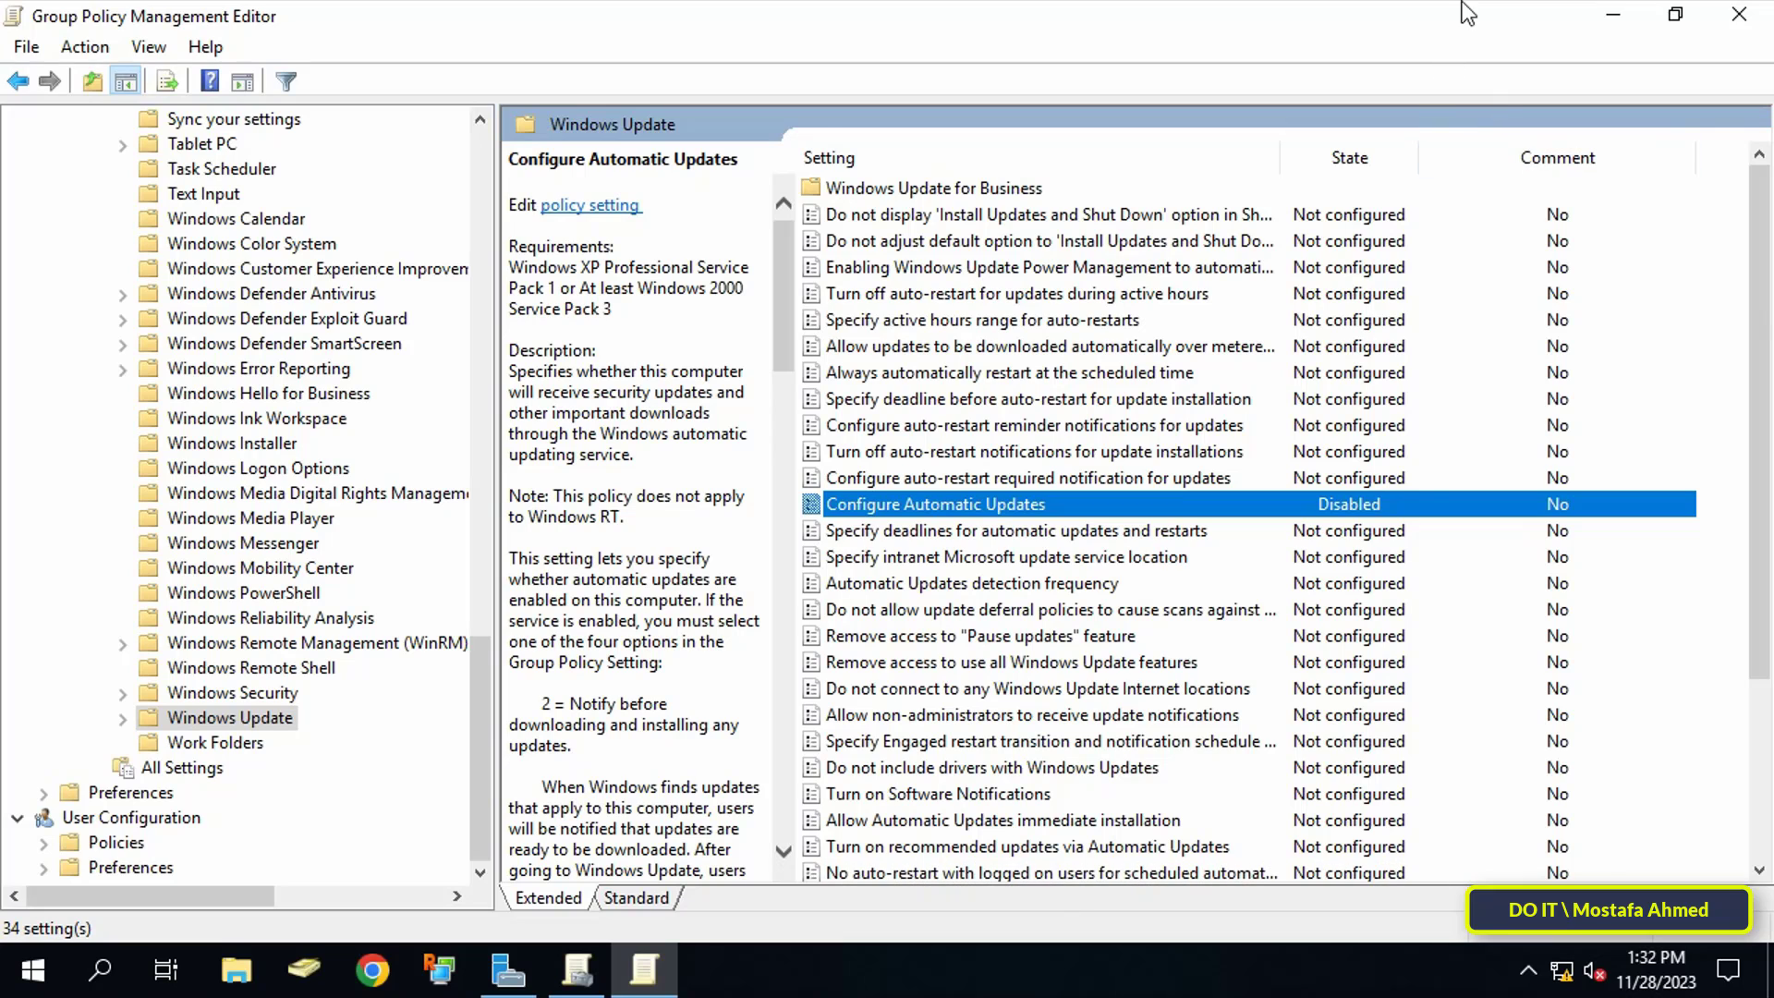
Step: Close the editor, then run gpupdate /force in a Command Prompt on the client
click(1740, 20)
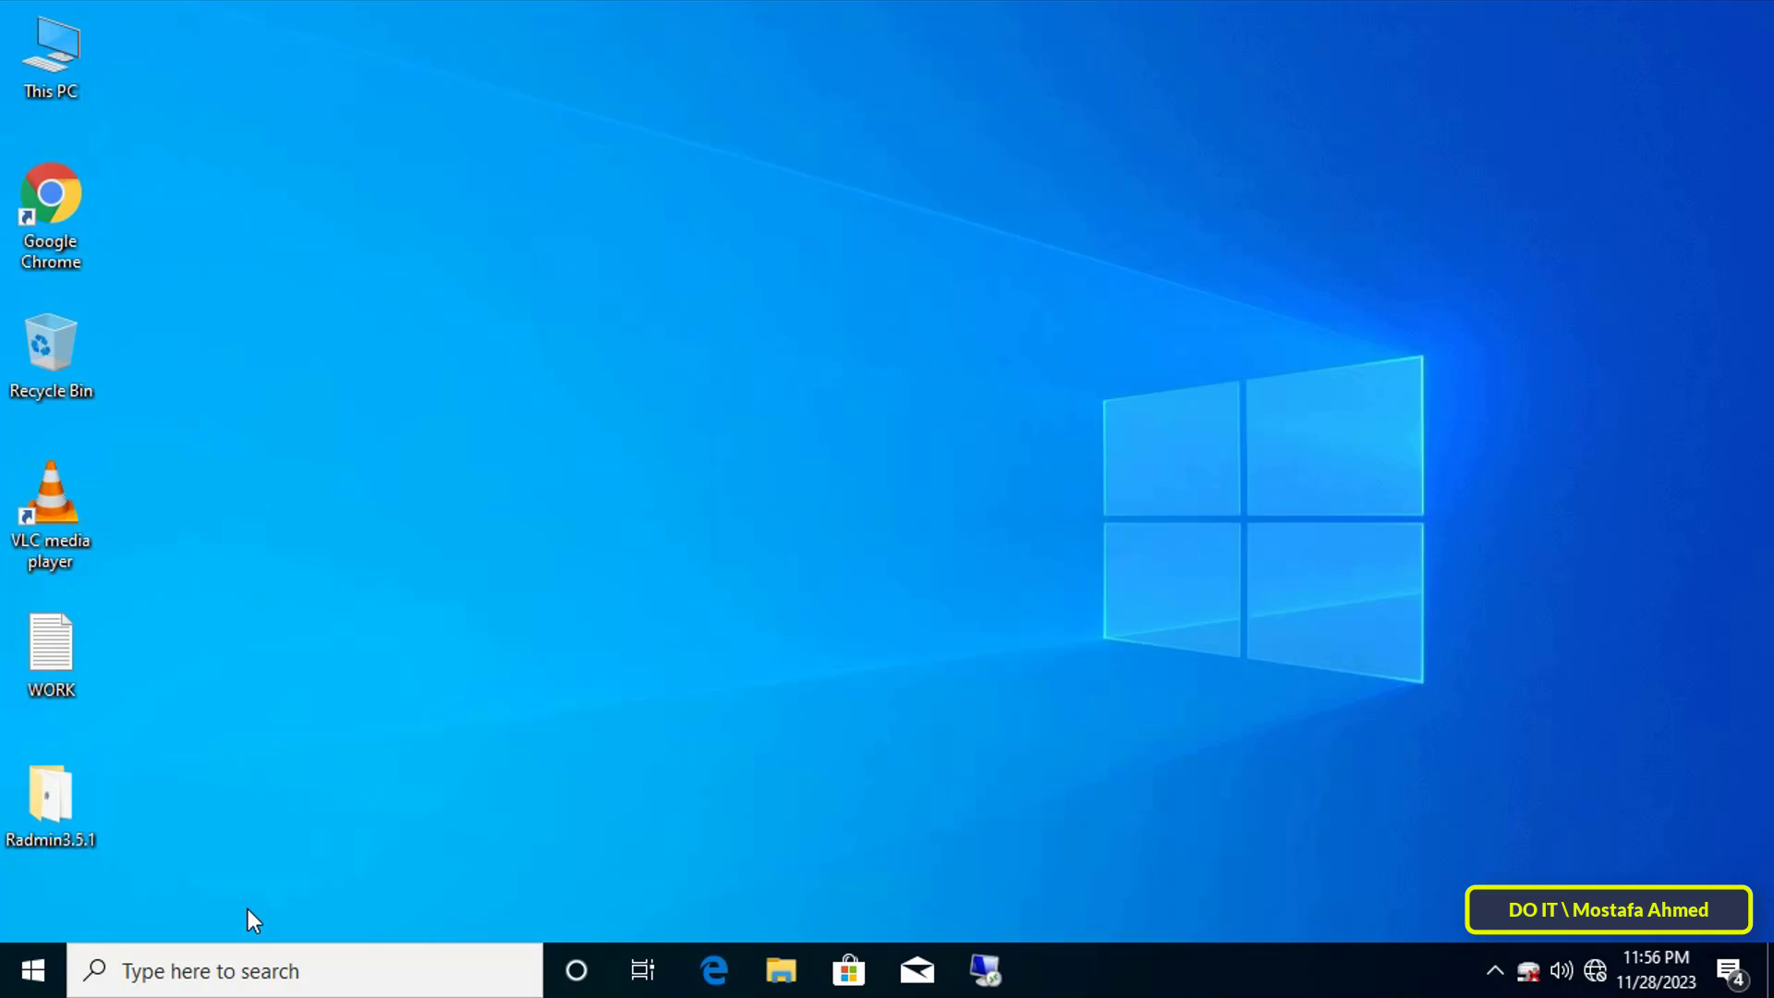
key(super+r)
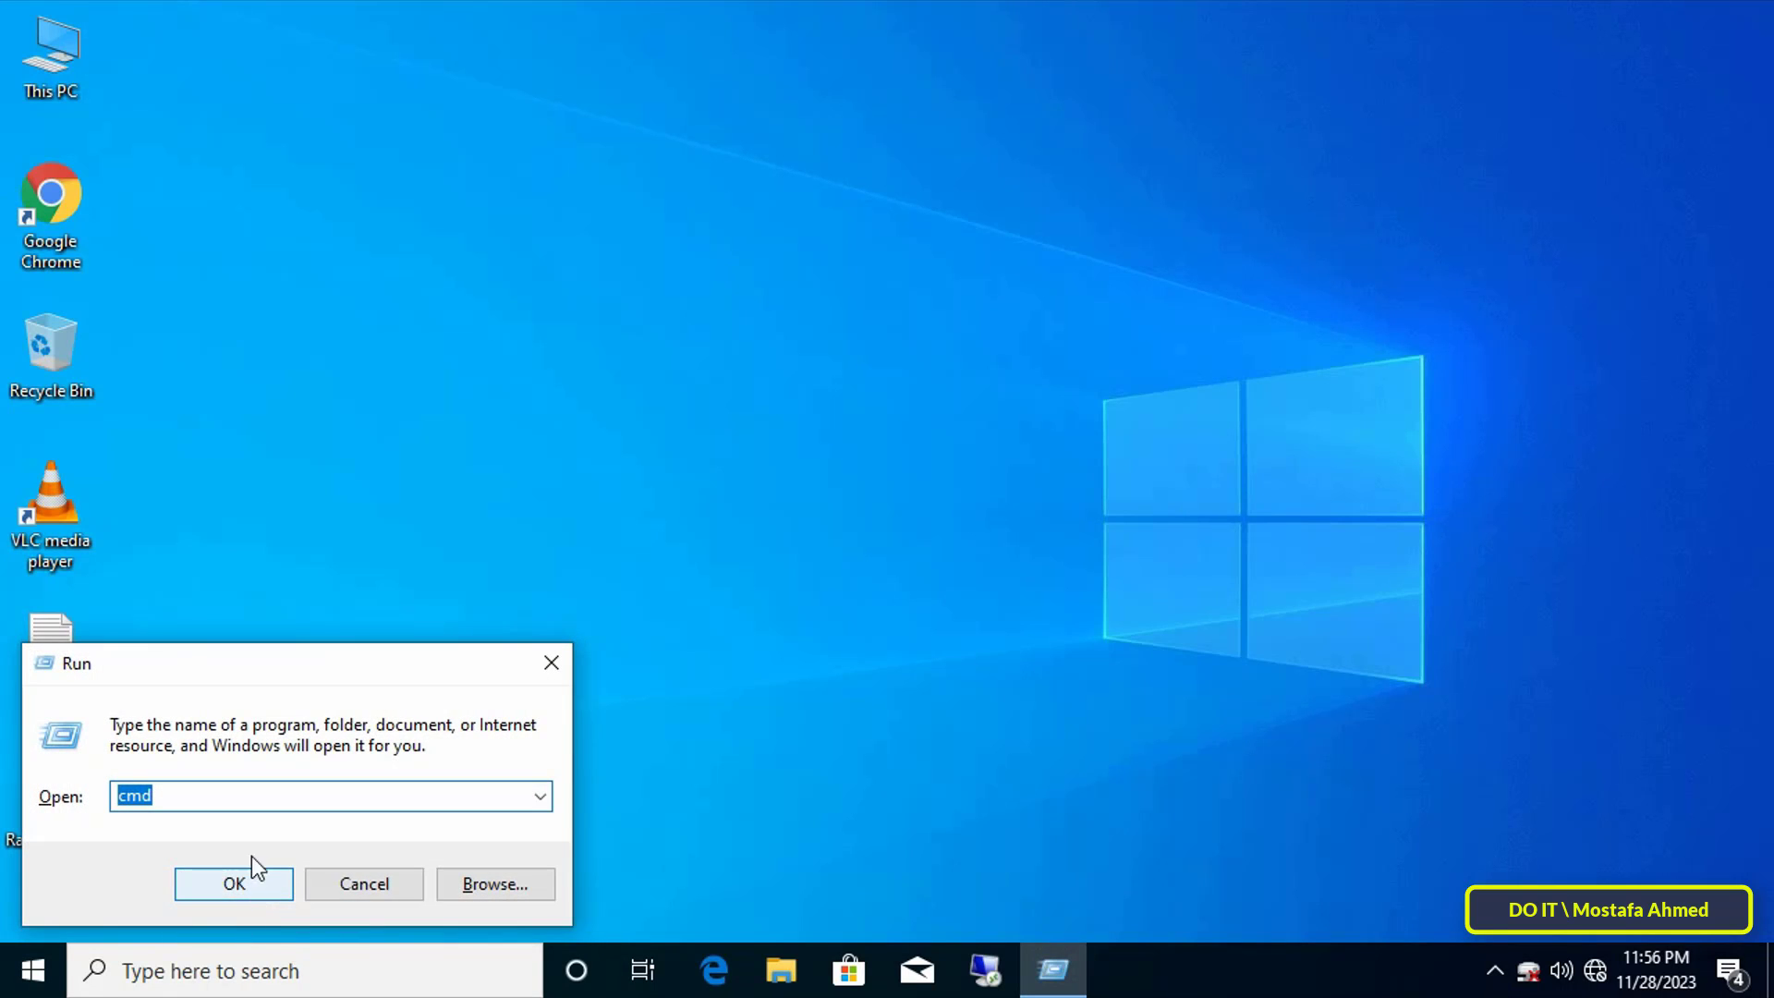
click(238, 885)
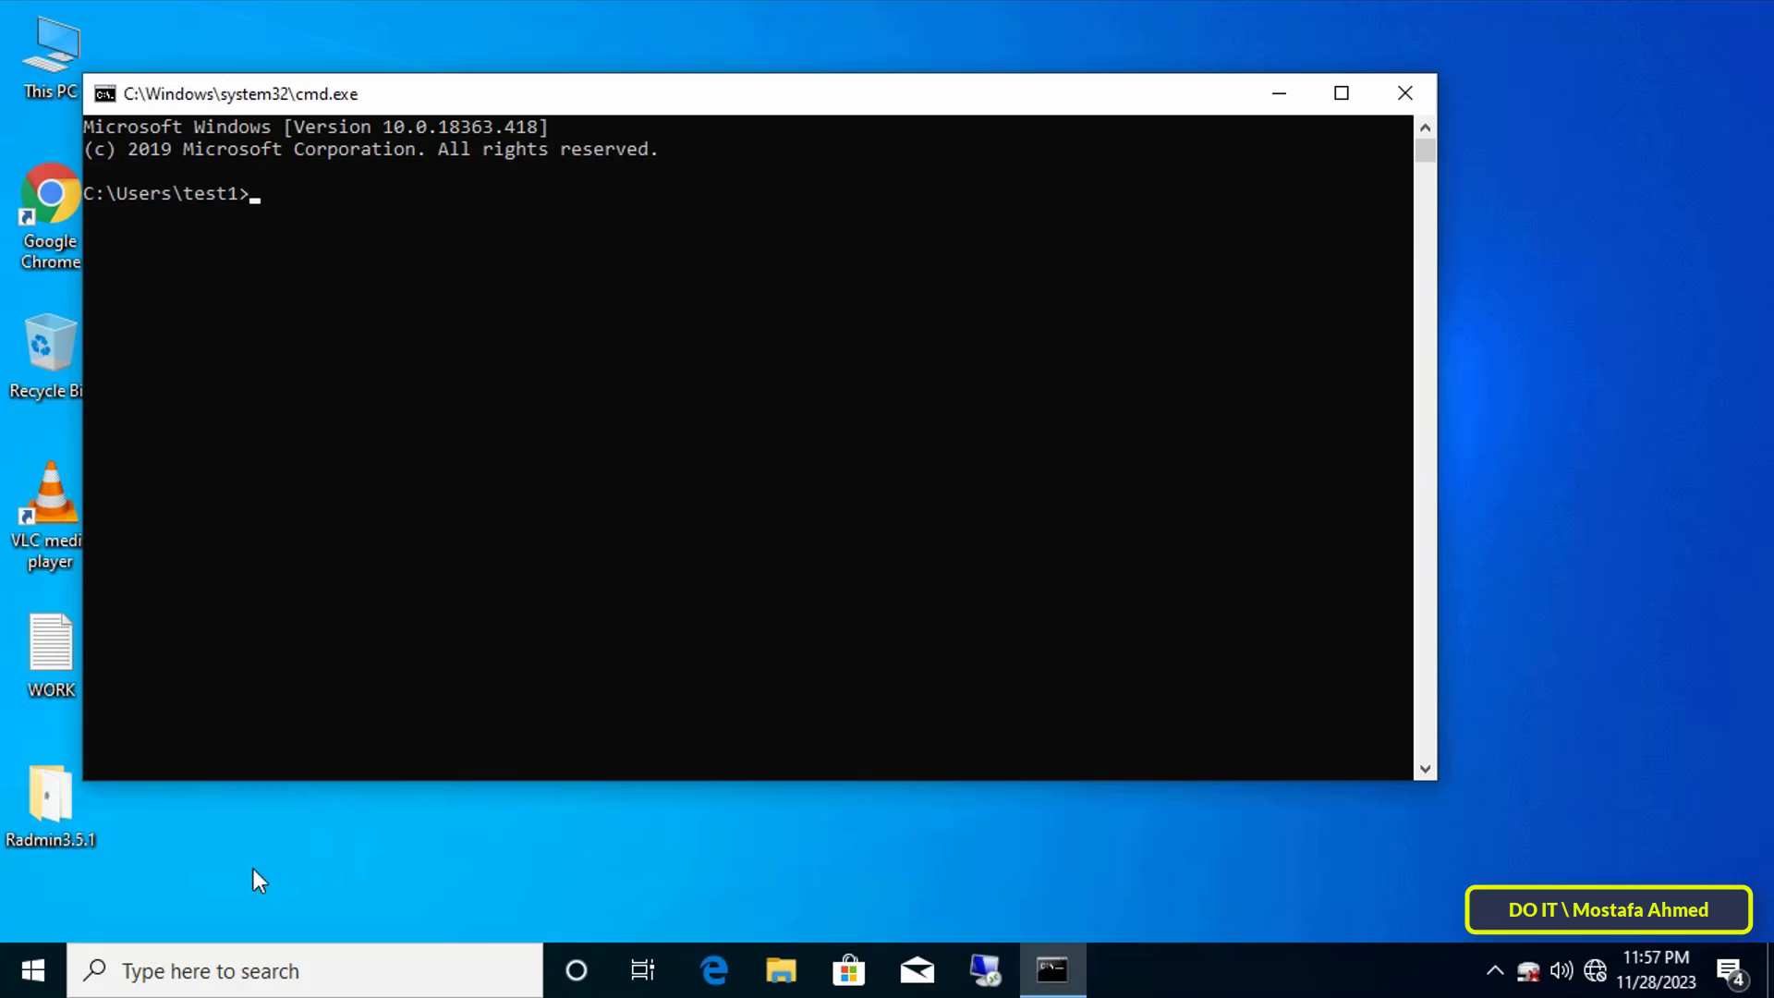
text(g)
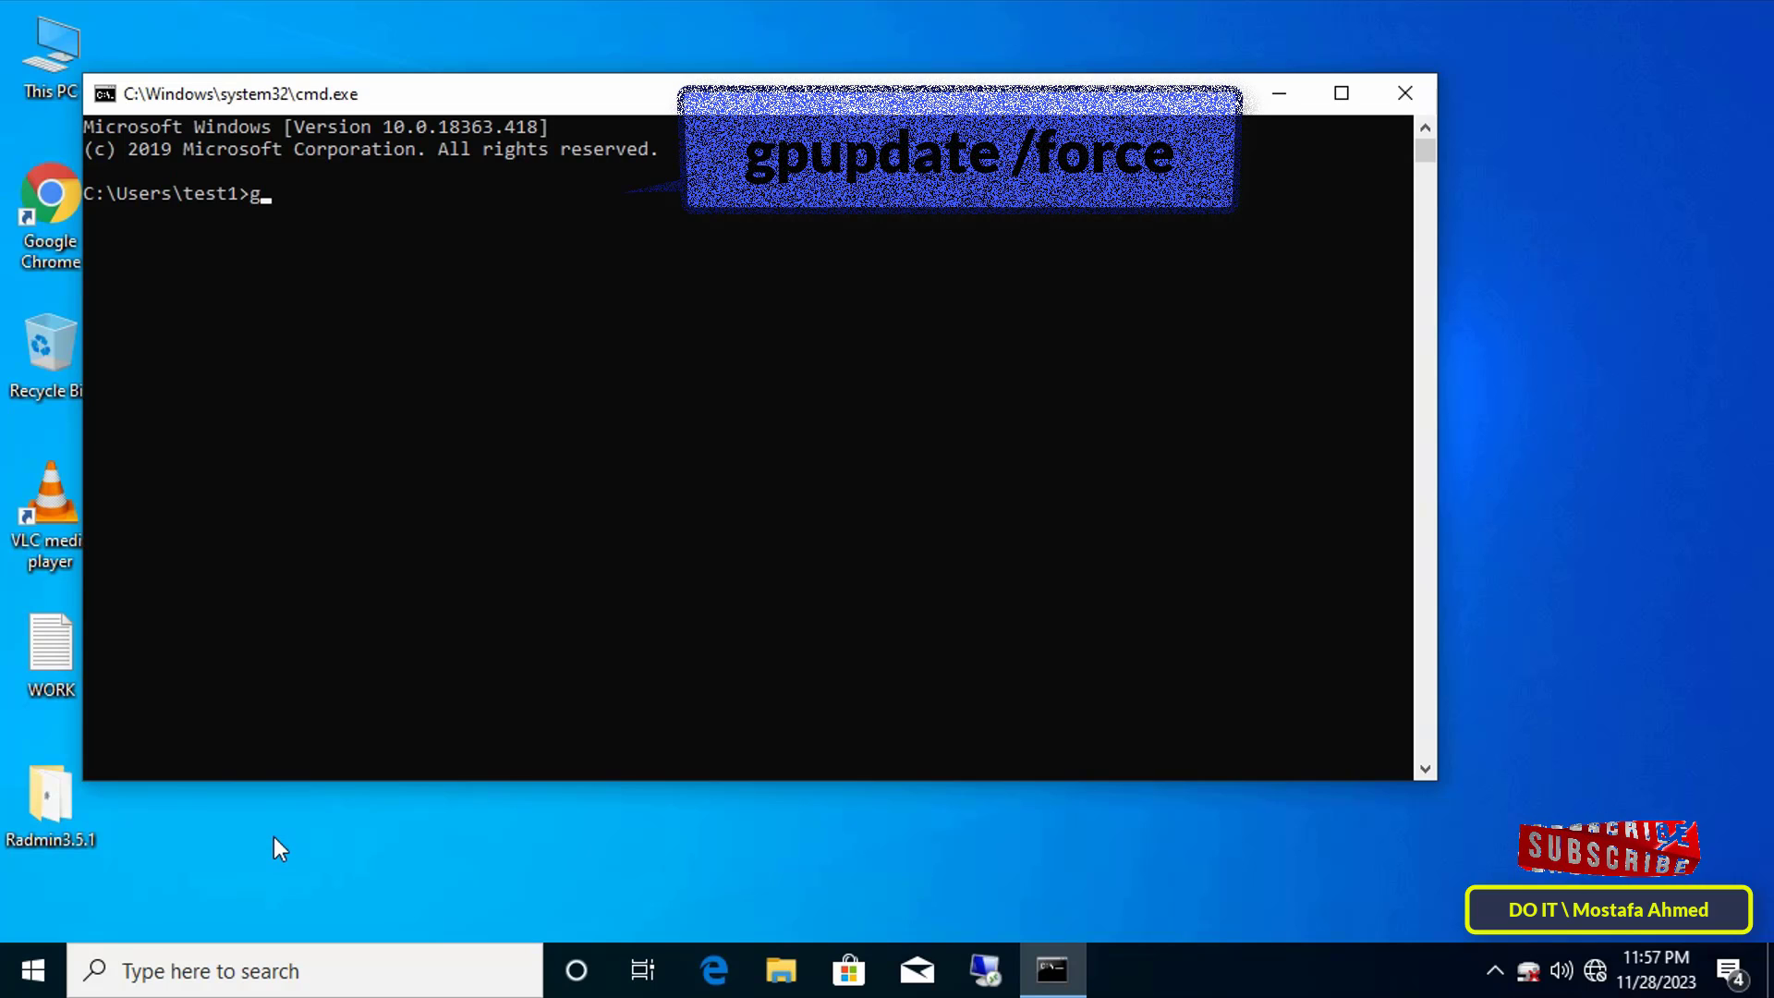
text(pup)
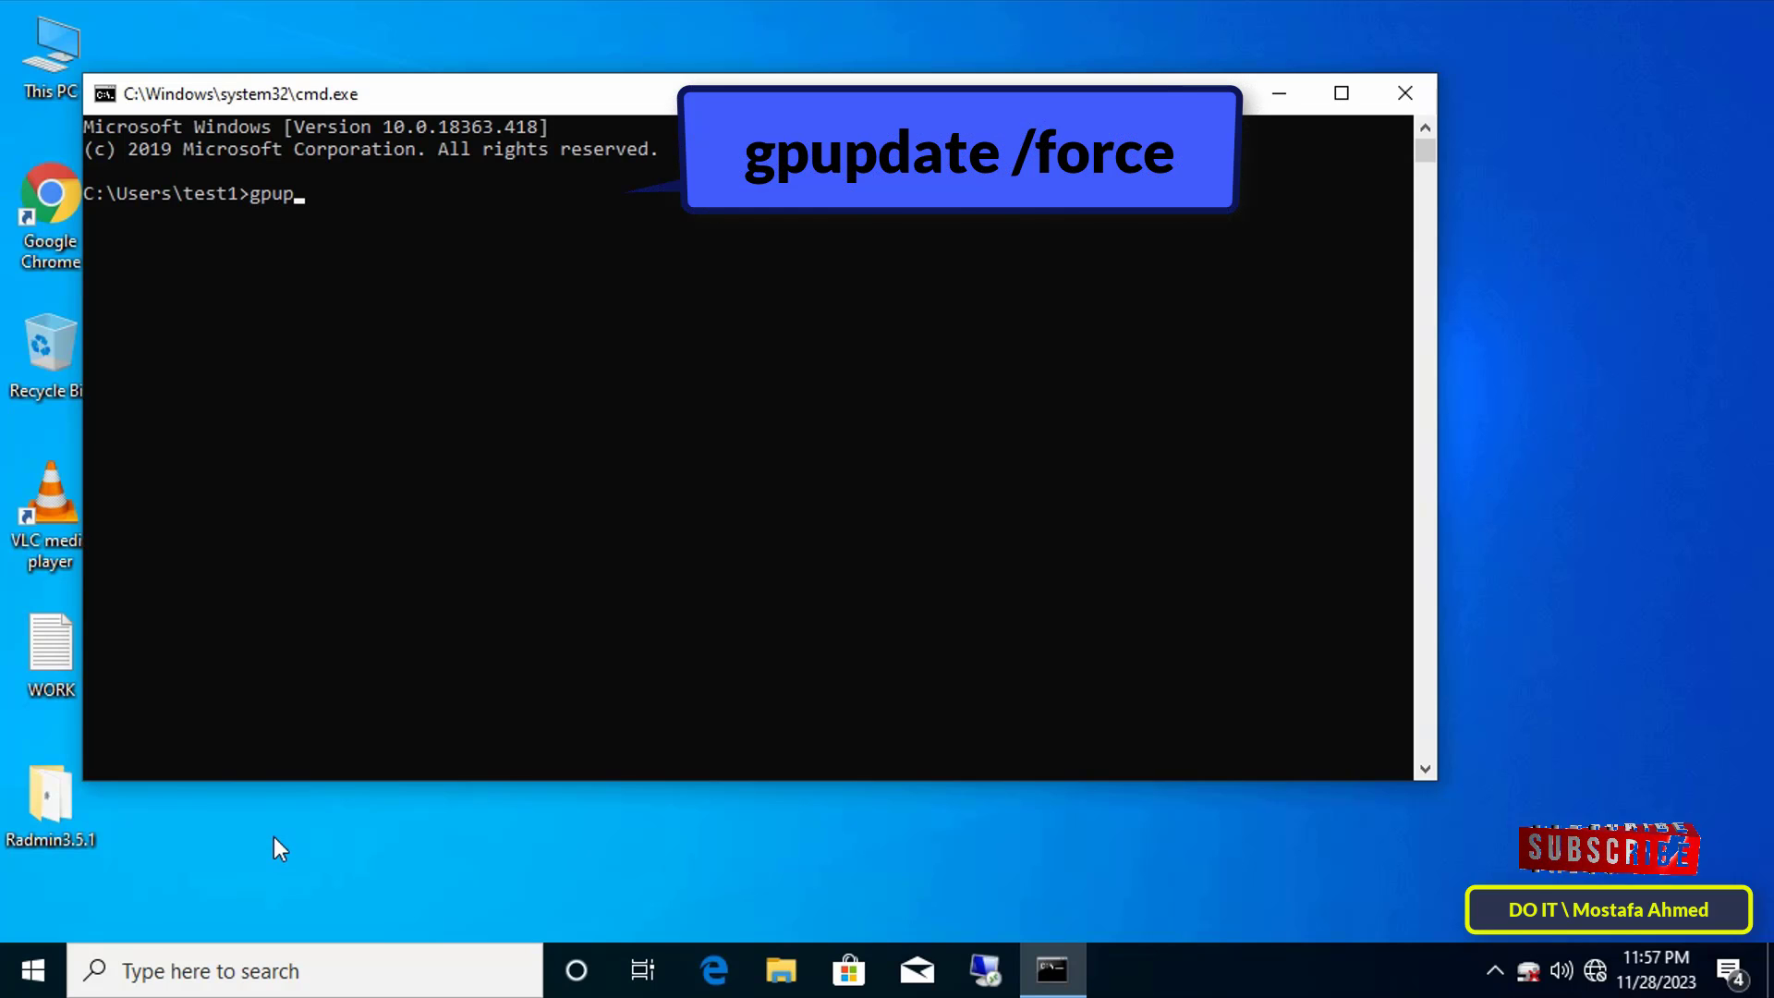
text(date /force)
key(Return)
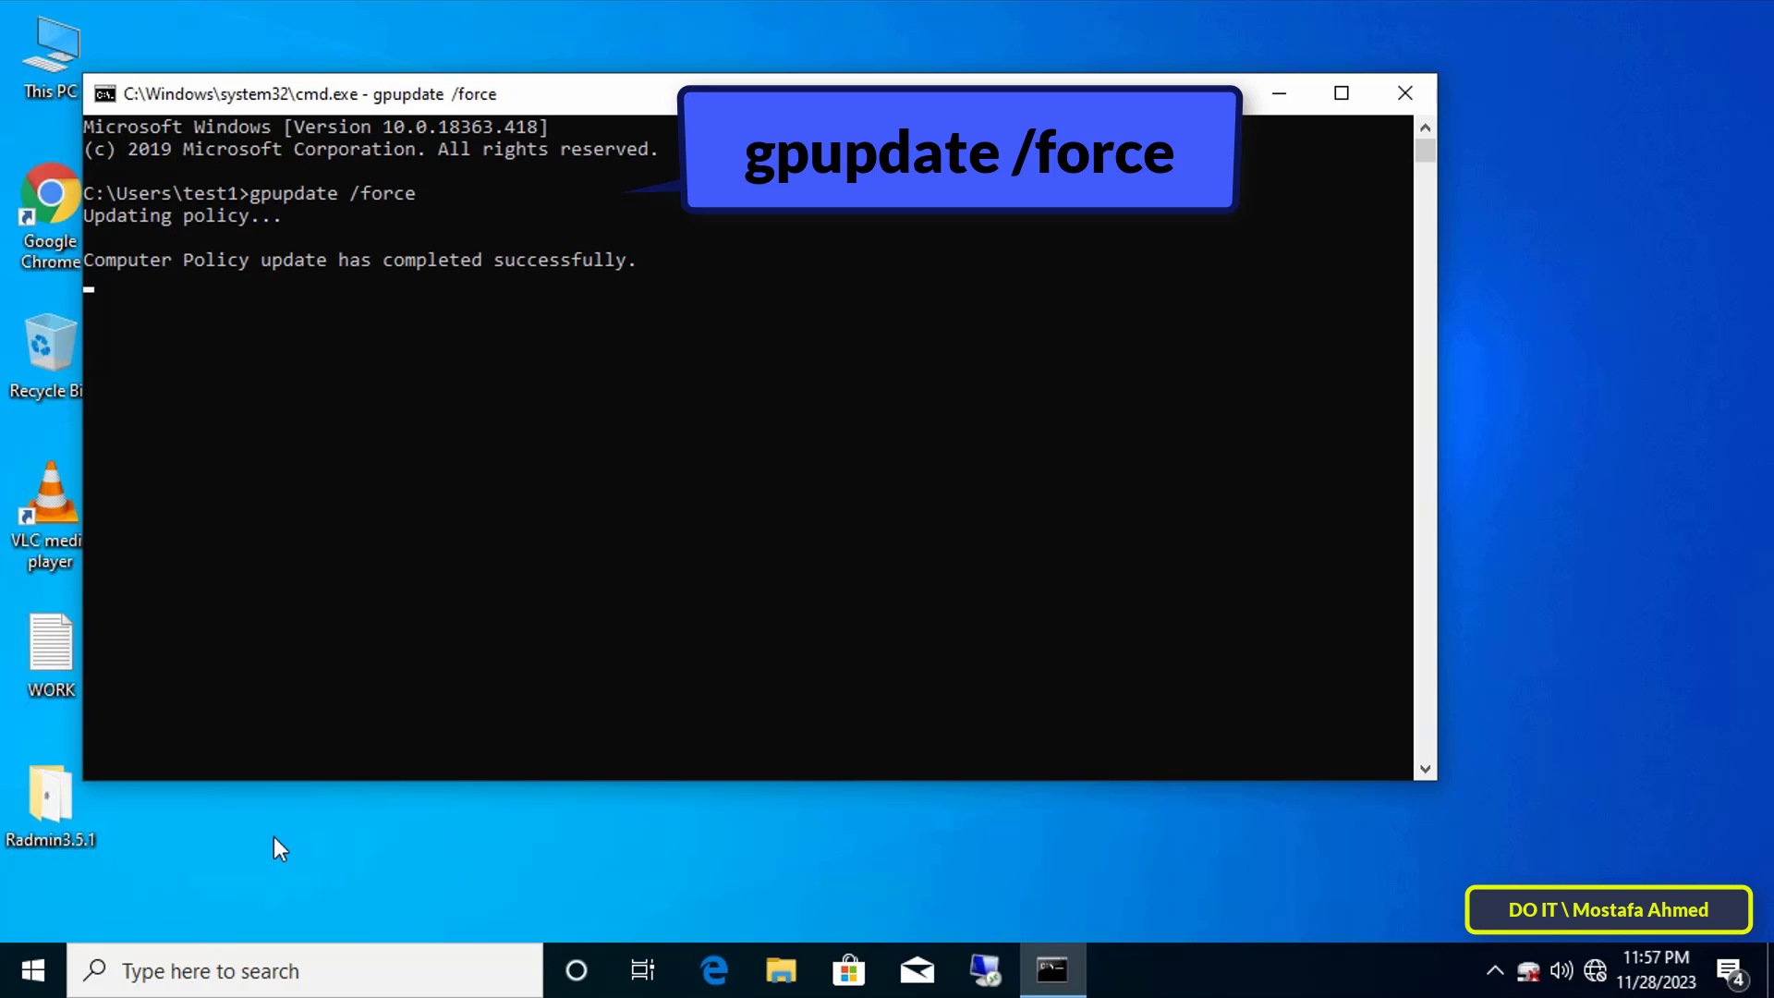
key(alt+F4)
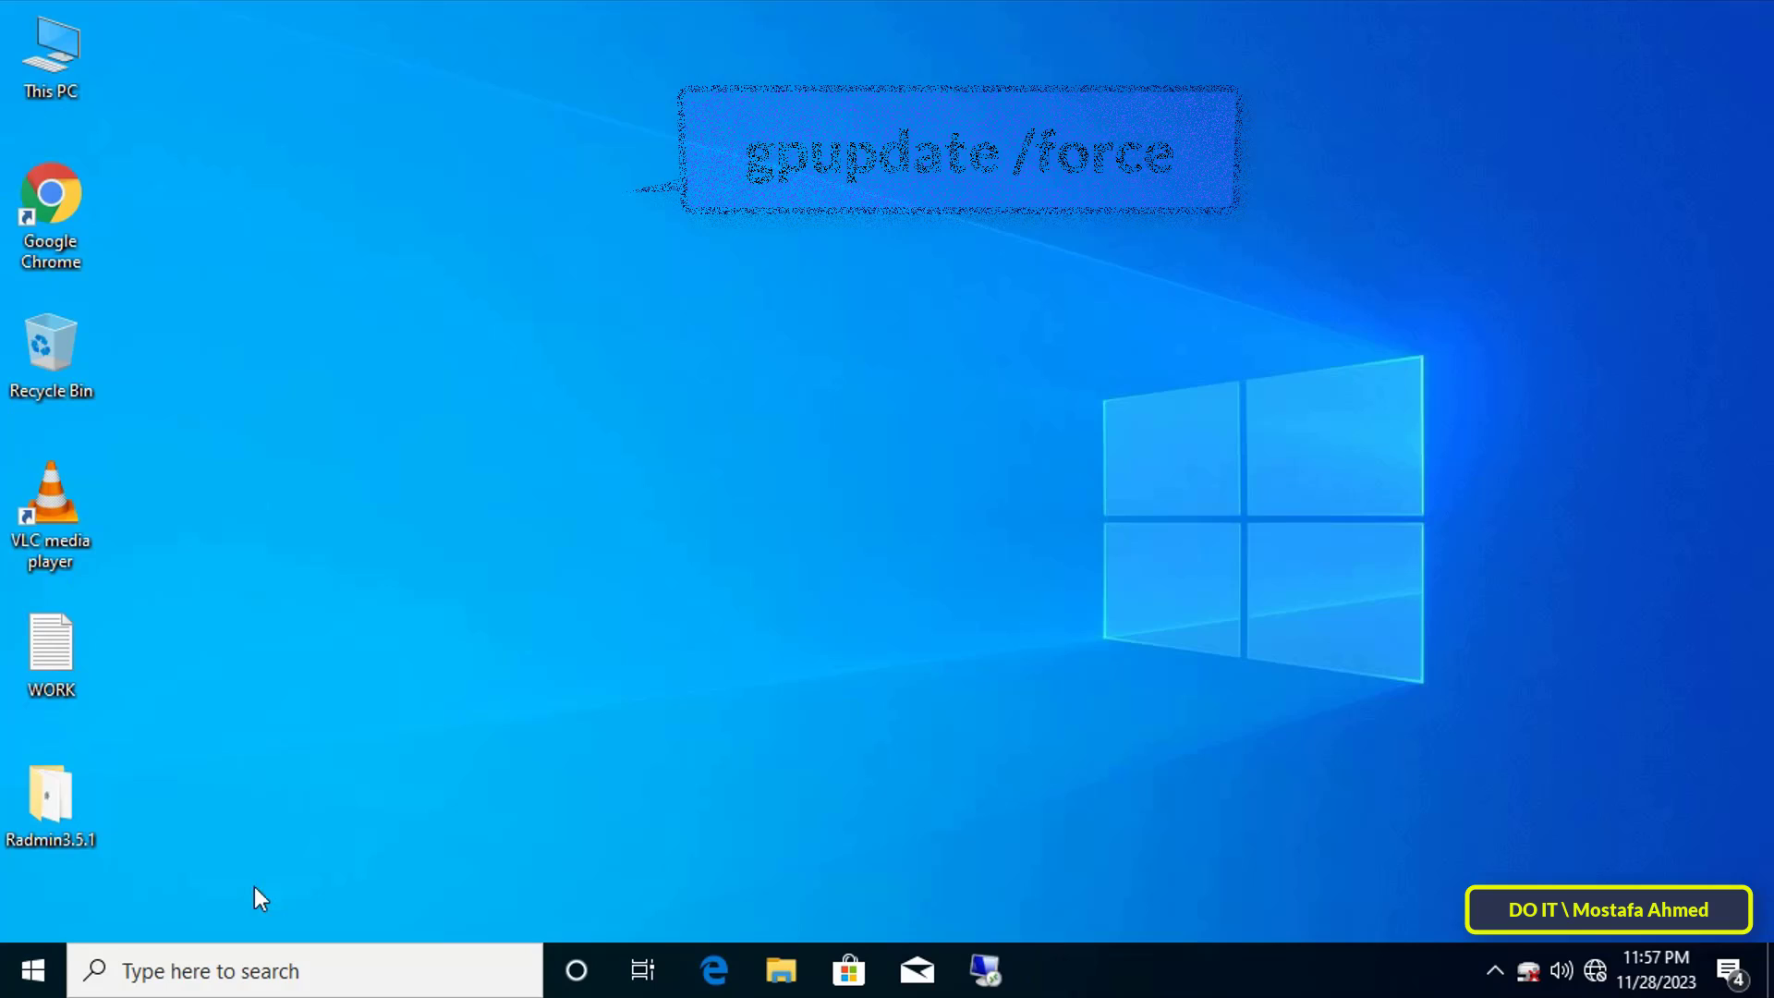
key(super)
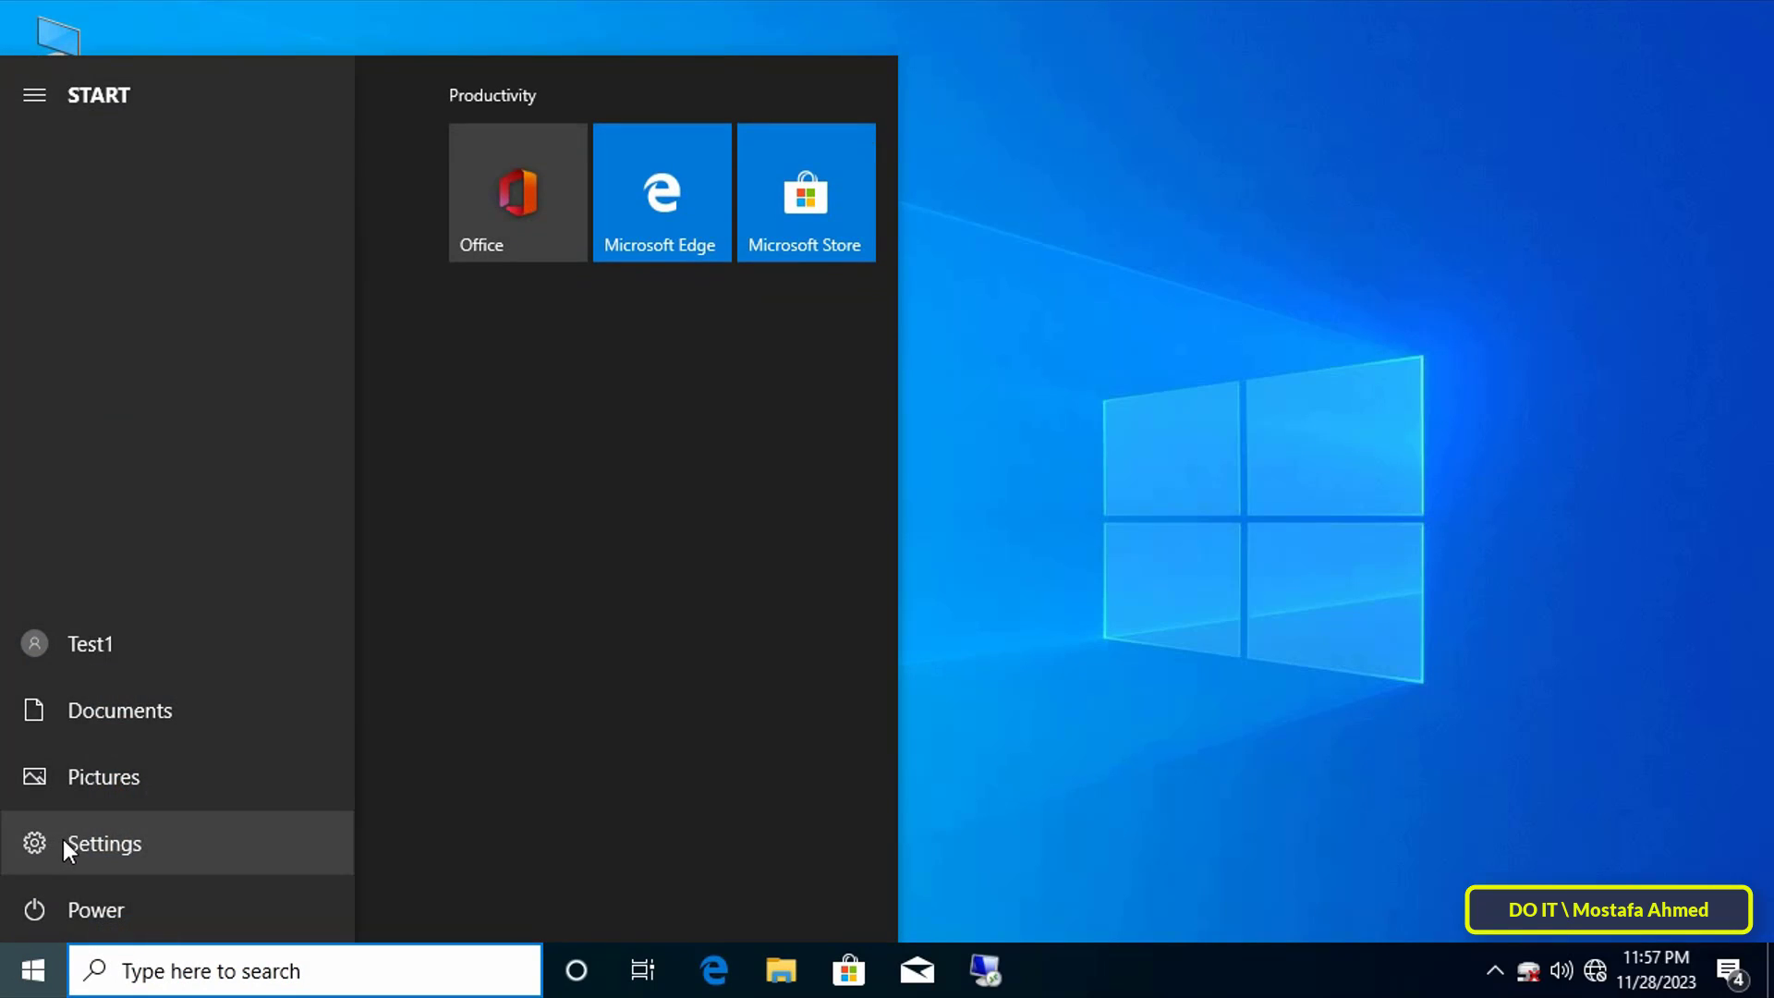
Step: In Update & Security > Windows Update, check the 'managed by your organization' notice
click(56, 839)
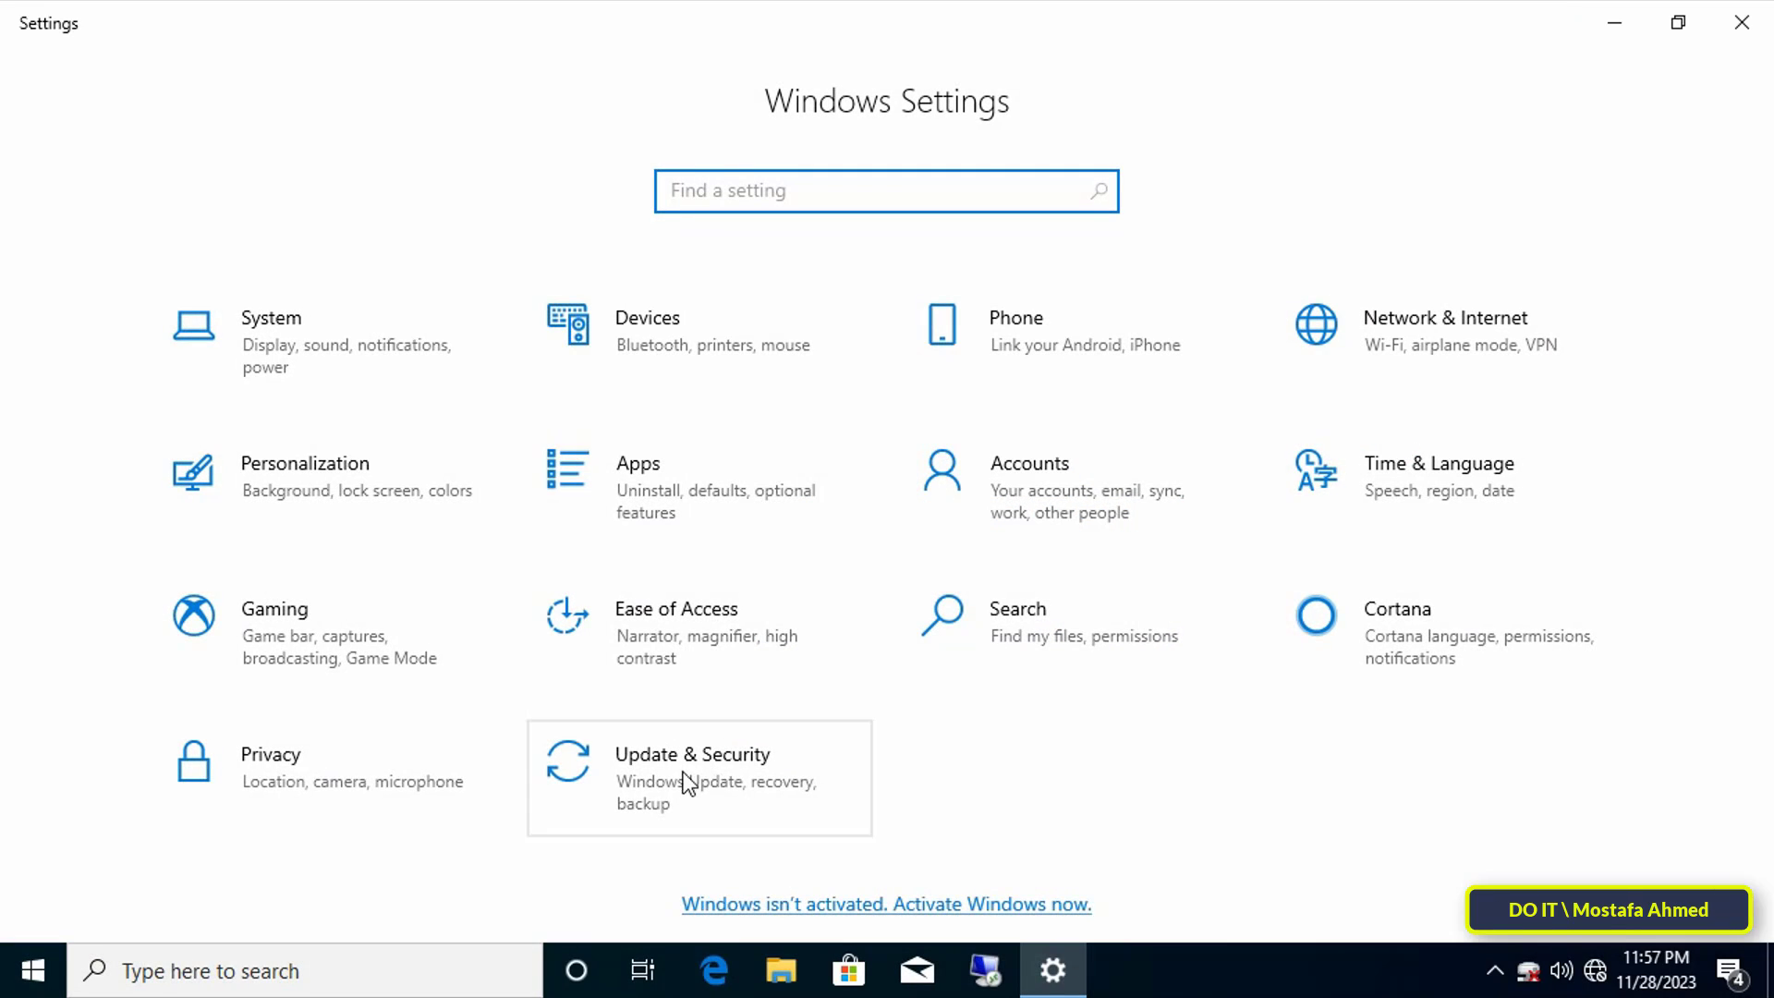
click(712, 778)
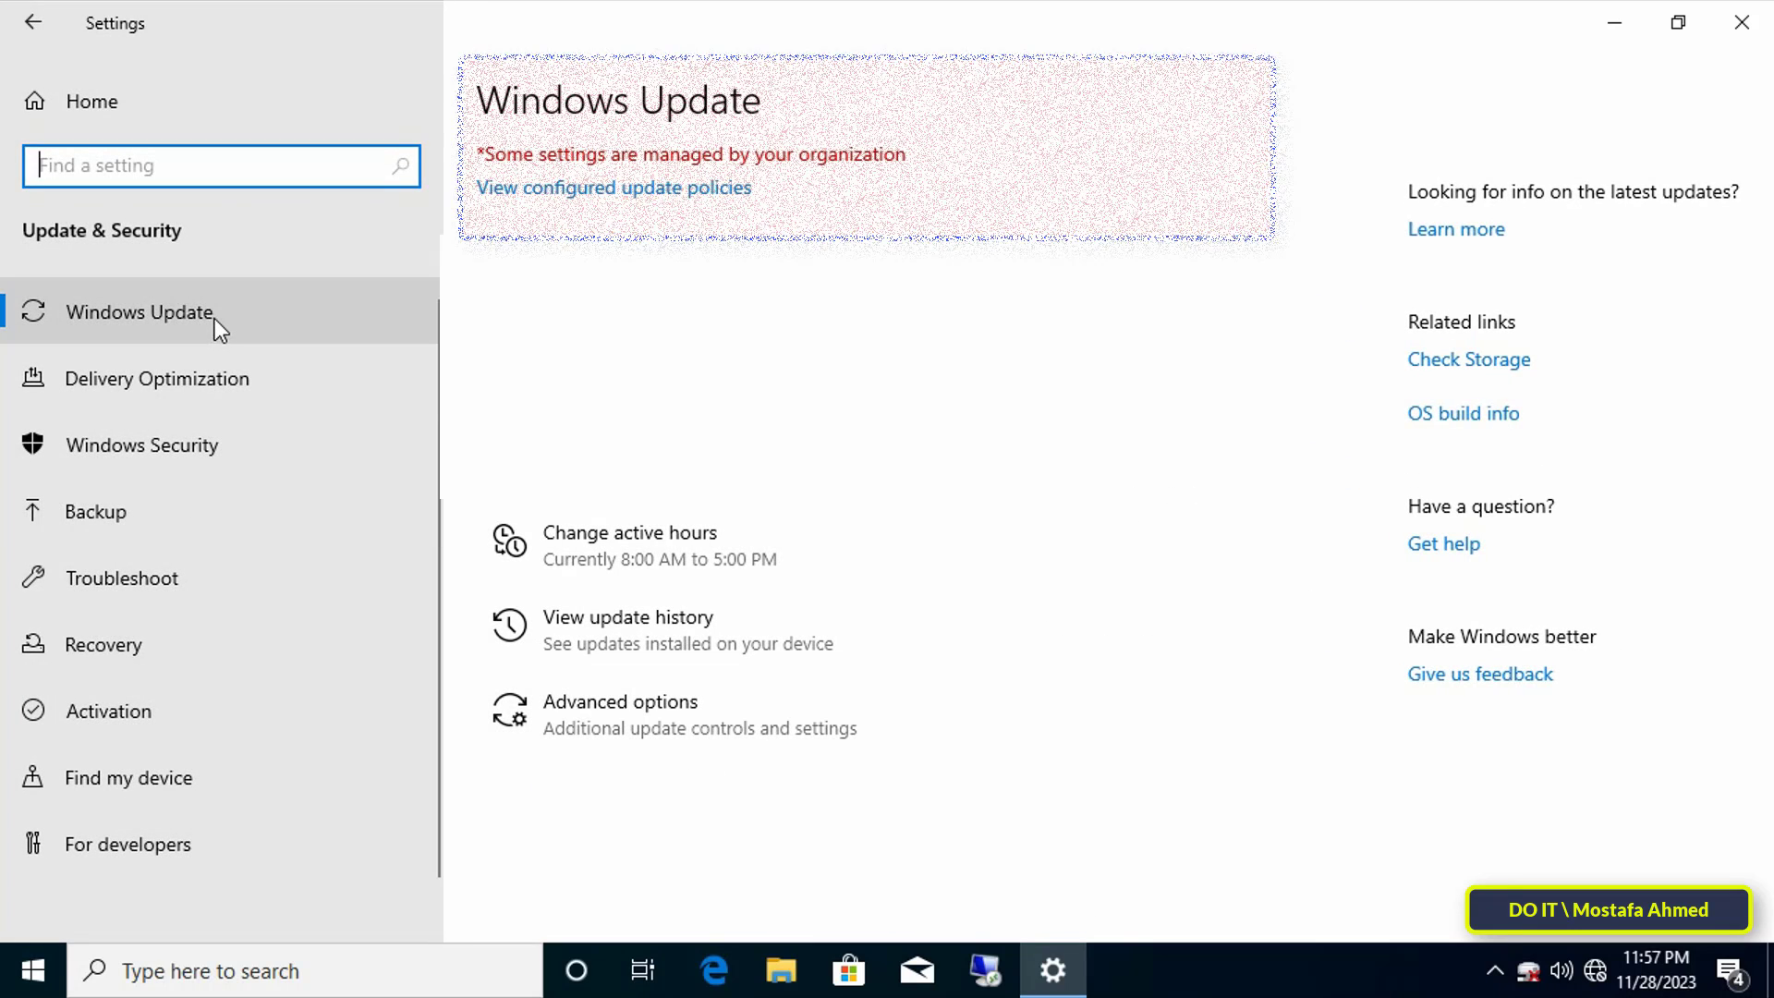
click(215, 317)
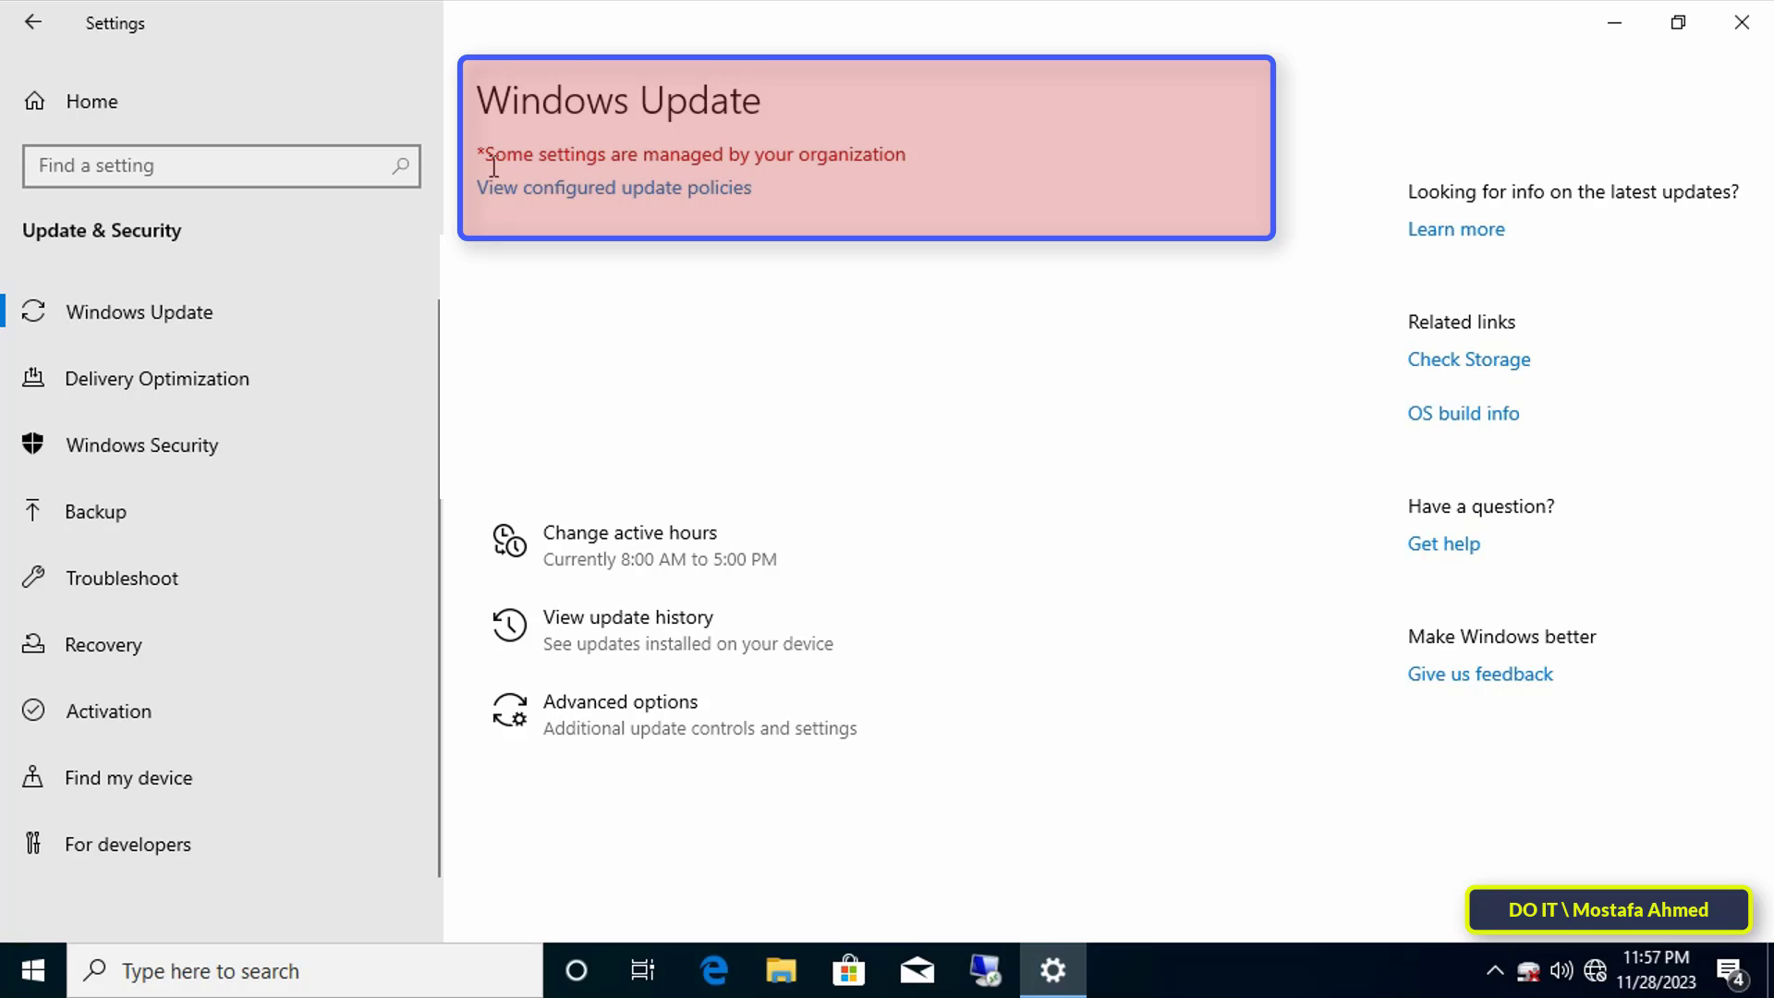
drag(490, 162, 928, 154)
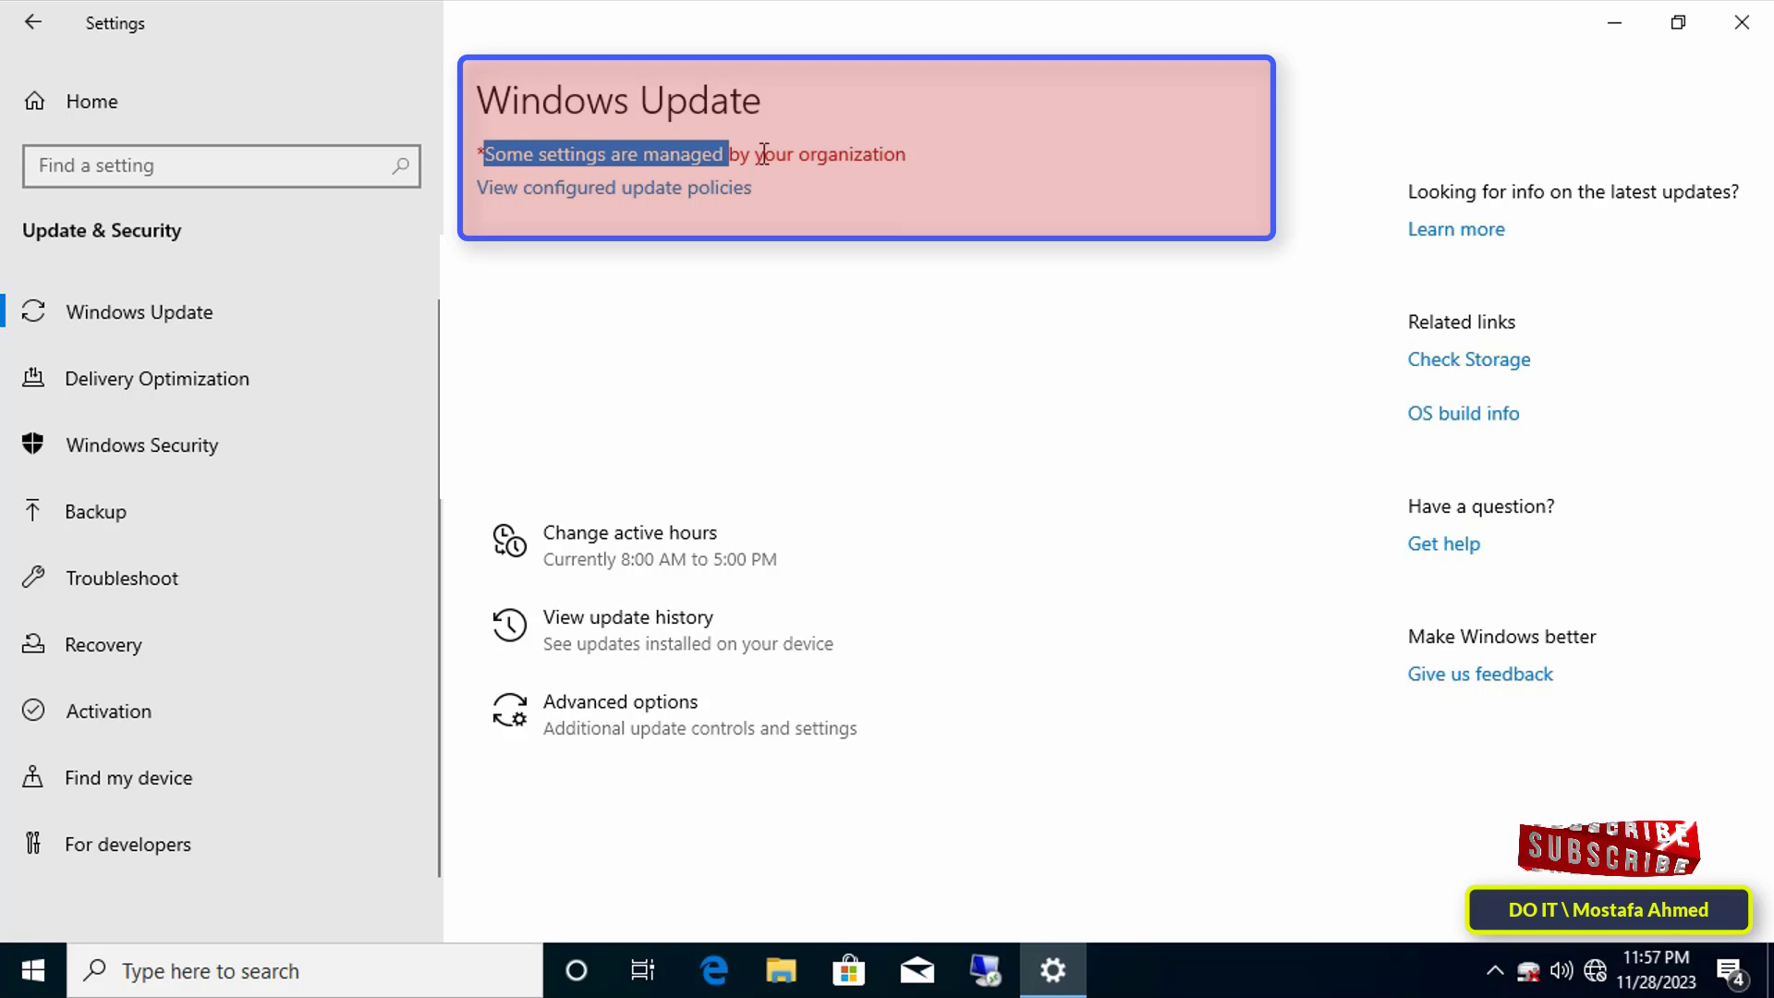
click(1013, 156)
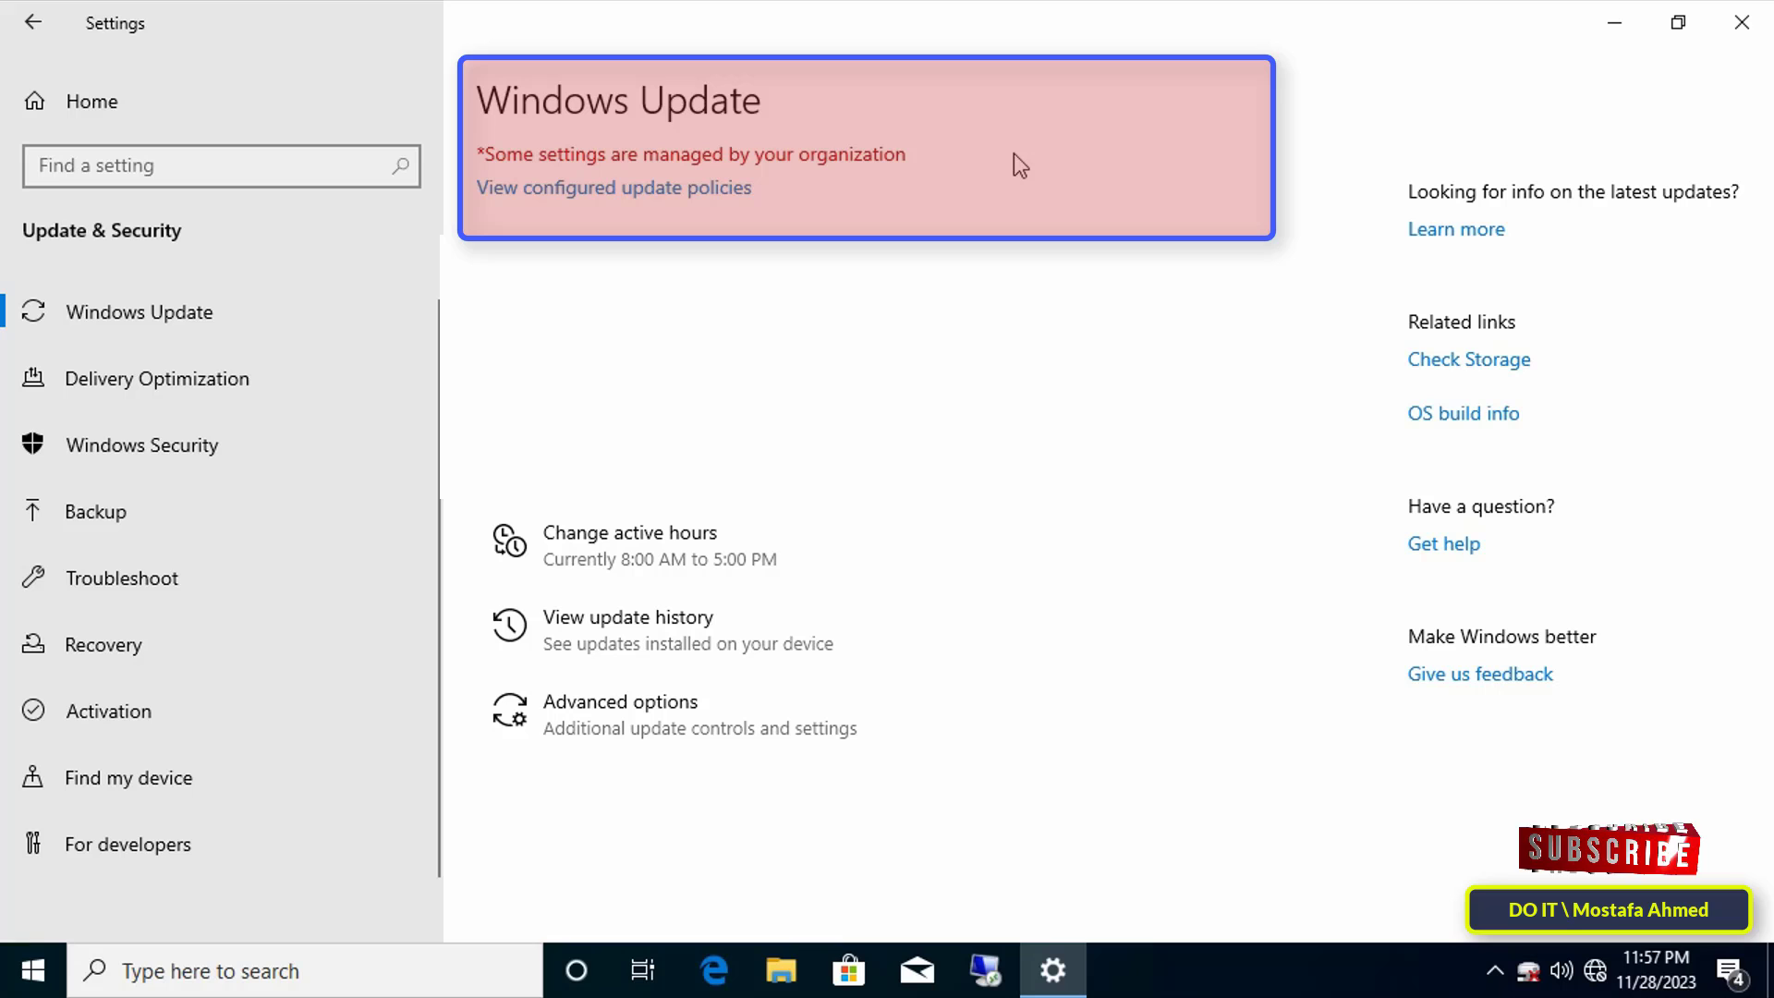